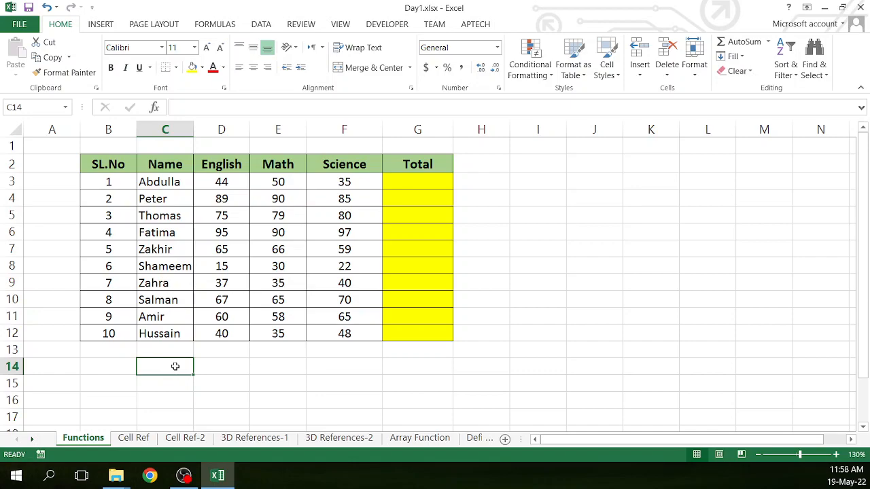
List the function names SUM, Average, Min and Max in cells C14 to C17 below the marks table.
{"action": "key", "text": "Return"}
{"action": "type", "text": "Average"}
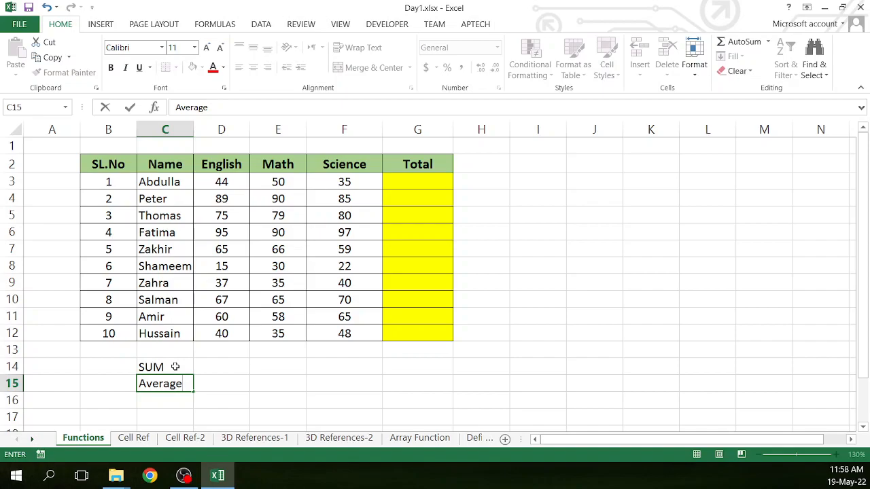
{"action": "key", "text": "Return"}
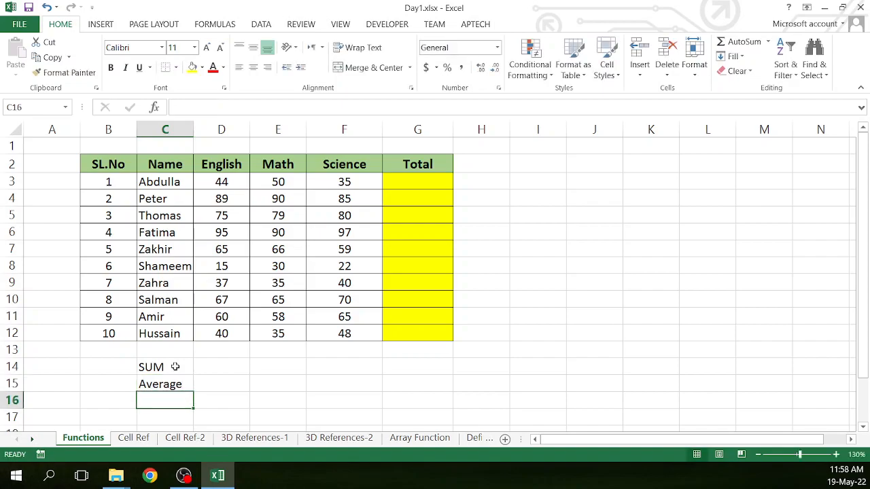
{"action": "type", "text": "Min"}
{"action": "key", "text": "Return"}
{"action": "type", "text": "Ma"}
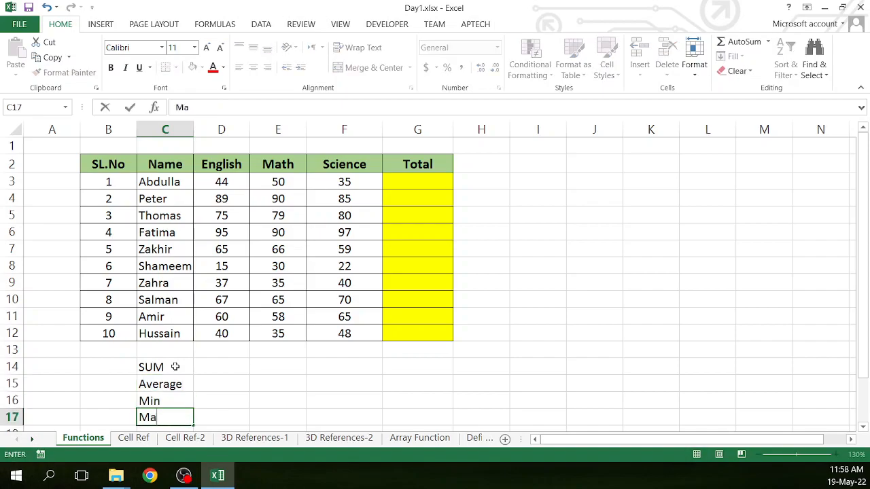
{"action": "type", "text": "x"}
{"action": "key", "text": "Return"}
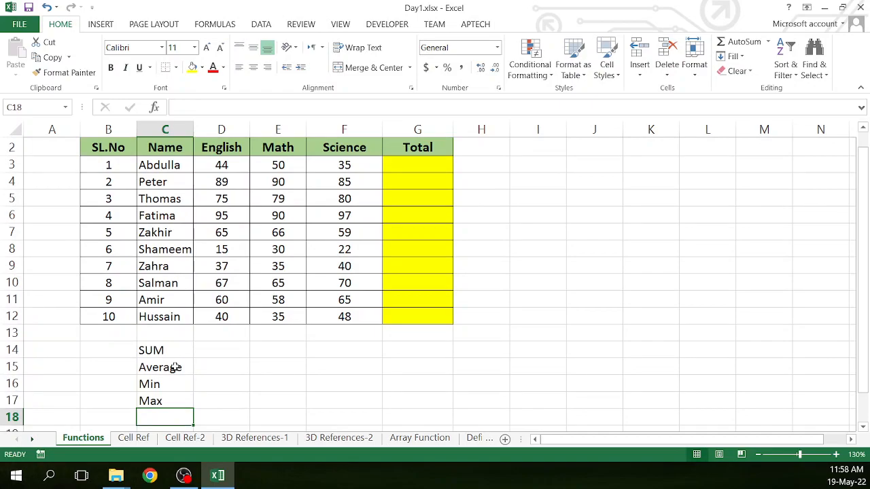
Continue the function list in cells C18 to C22 with %, IF, COUNT, Counta and CountBlank.
{"action": "type", "text": "%"}
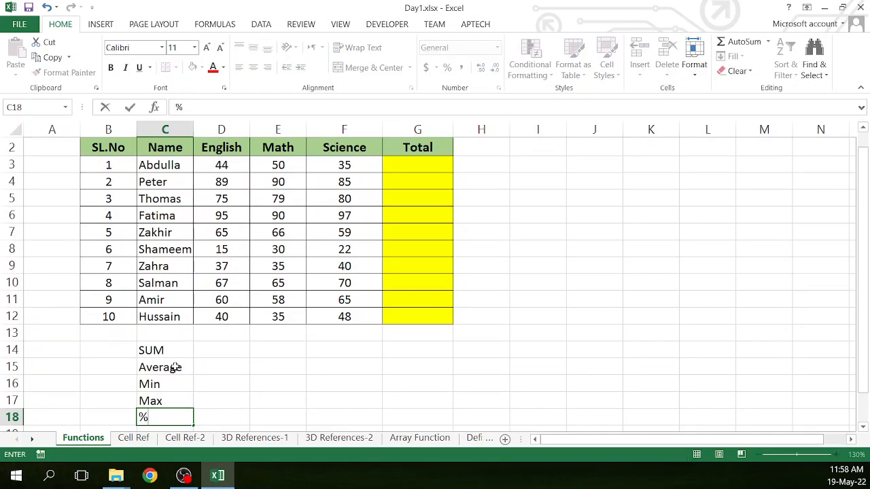
{"action": "key", "text": "Return"}
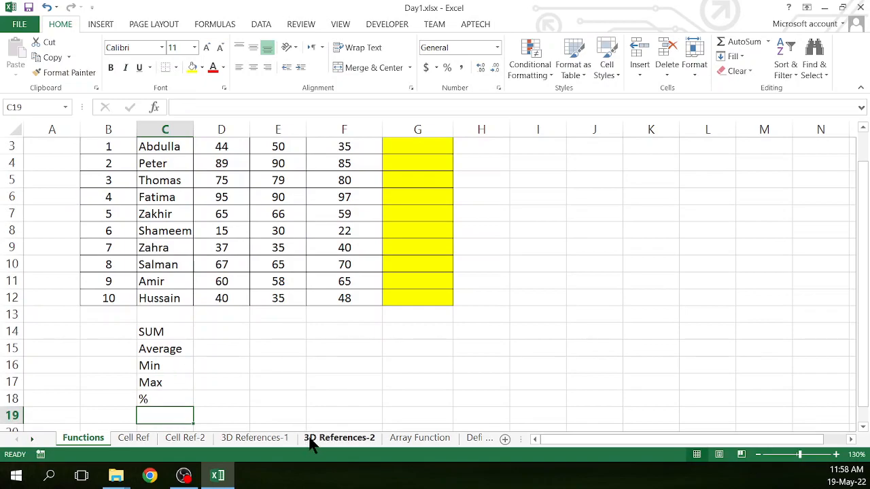
{"action": "type", "text": "IF"}
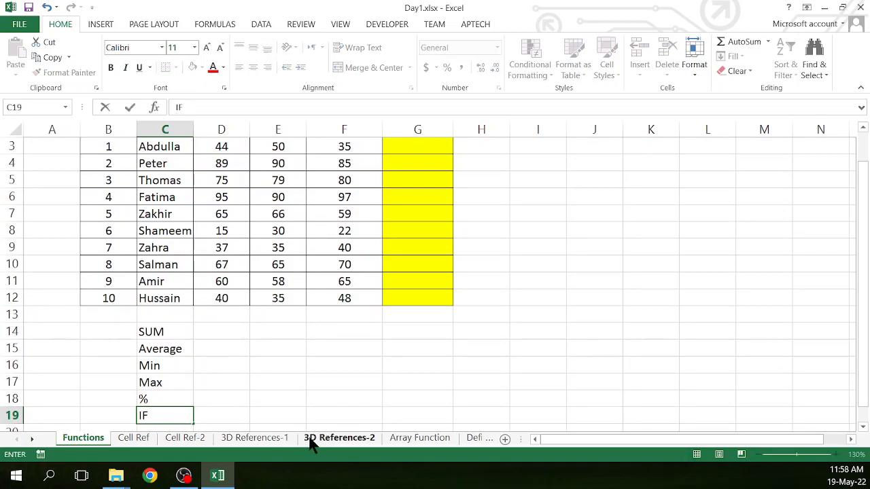
{"action": "key", "text": "Return"}
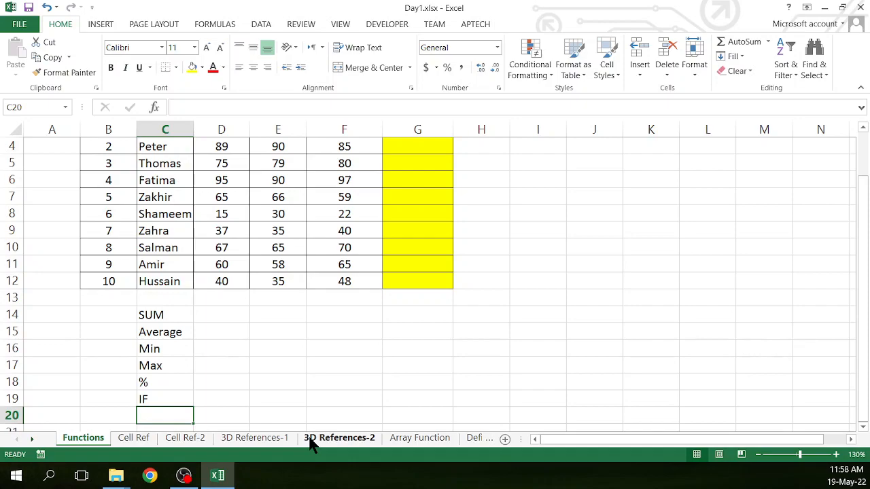
{"action": "type", "text": "COUNT"}
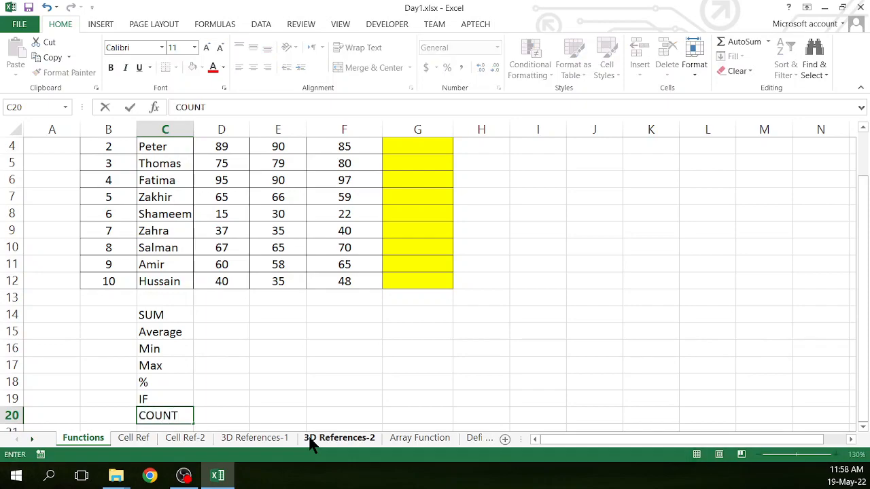
{"action": "key", "text": "Return"}
{"action": "type", "text": "Counta"}
{"action": "key", "text": "Return"}
{"action": "type", "text": "CountBlank"}
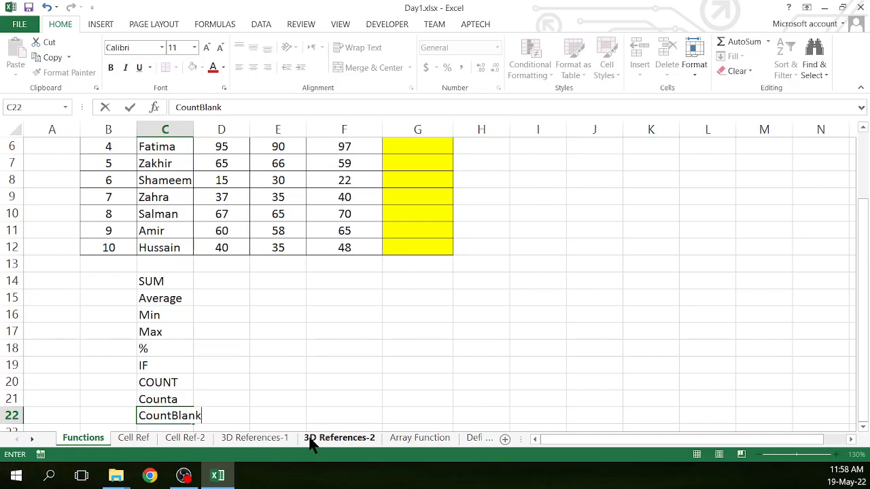
{"action": "left_click", "coordinate": [277, 361]}
Narrow the empty column A beside the marks table.
{"action": "left_click_drag", "start_coordinate": [161, 279], "coordinate": [173, 403]}
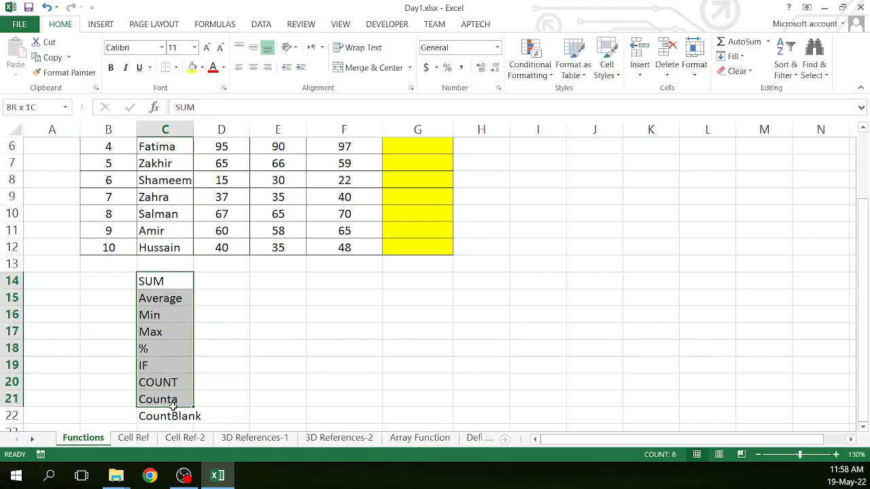
{"action": "left_click", "coordinate": [241, 368]}
{"action": "scroll", "coordinate": [241, 368], "scroll_direction": "up", "scroll_amount": 2}
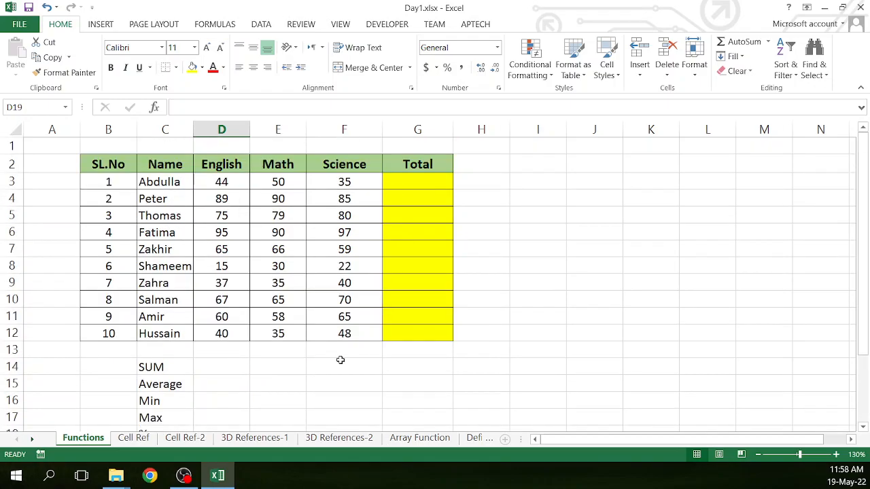
{"action": "scroll", "coordinate": [323, 330], "scroll_direction": "up", "scroll_amount": 2}
{"action": "scroll", "coordinate": [435, 330], "scroll_direction": "up", "scroll_amount": 1}
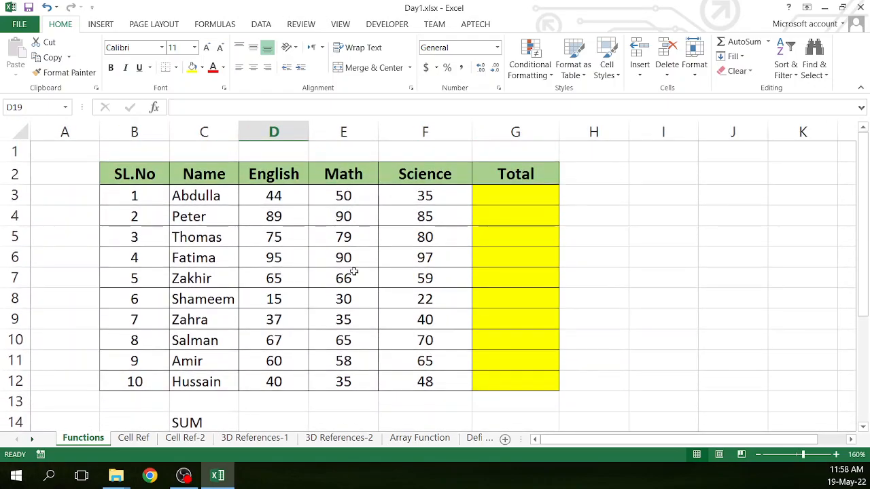
{"action": "left_click_drag", "start_coordinate": [99, 130], "coordinate": [60, 131]}
Examine the marks table's serial number, English, Math and Science columns.
{"action": "left_click", "coordinate": [114, 197]}
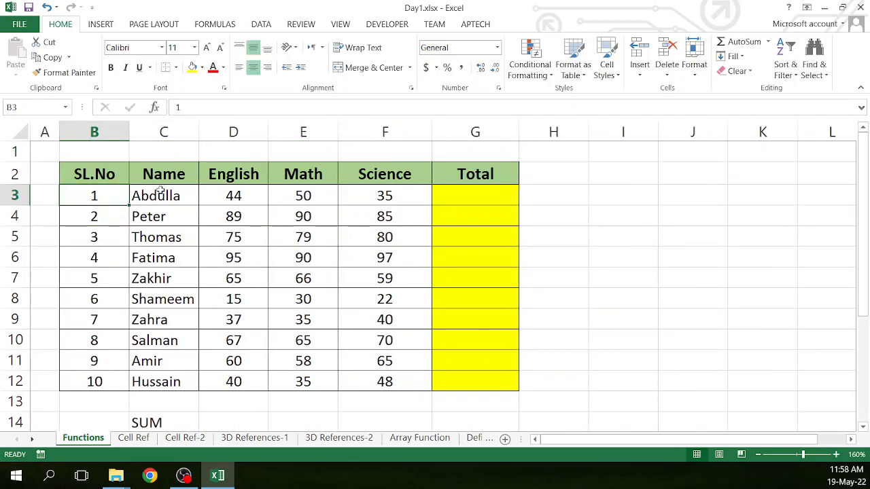
{"action": "left_click", "coordinate": [228, 221]}
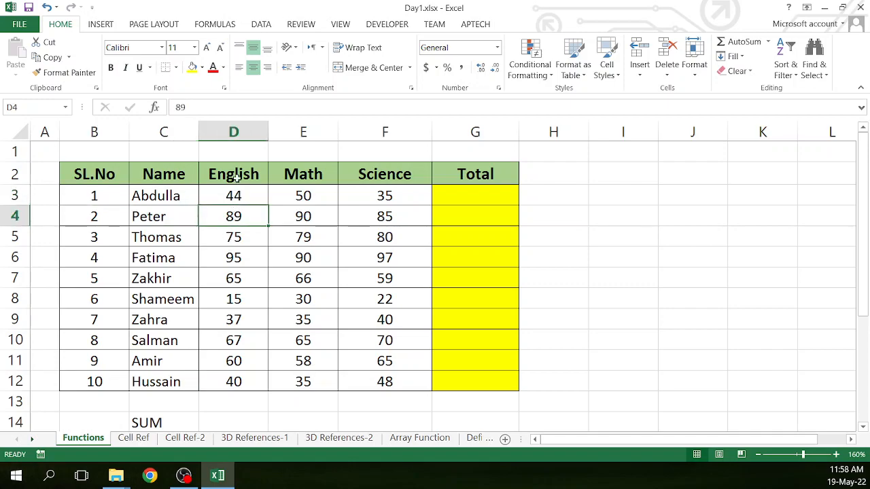
{"action": "left_click", "coordinate": [235, 176]}
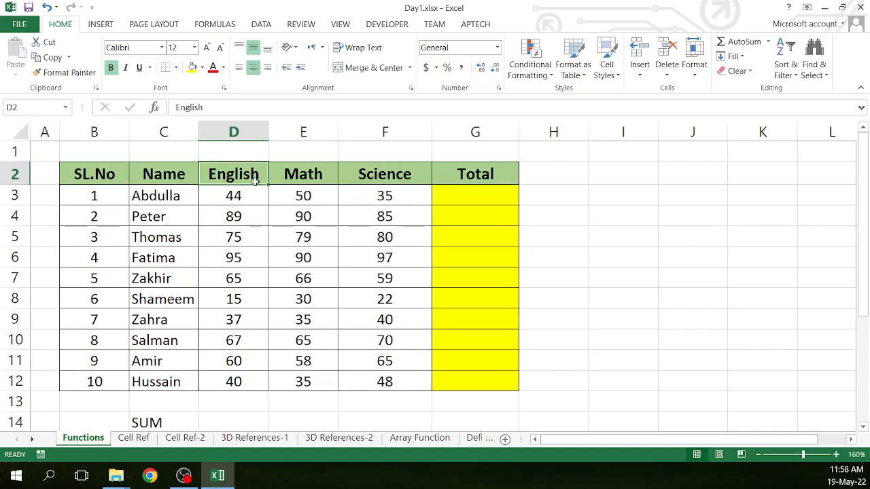
{"action": "left_click", "coordinate": [295, 176]}
{"action": "left_click", "coordinate": [385, 174]}
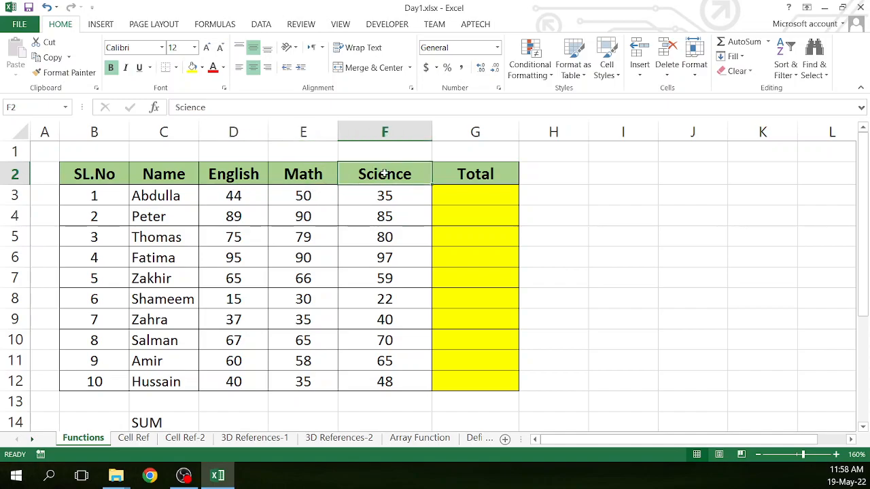
{"action": "scroll", "coordinate": [397, 224], "scroll_direction": "up", "scroll_amount": 1, "text": "ctrl"}
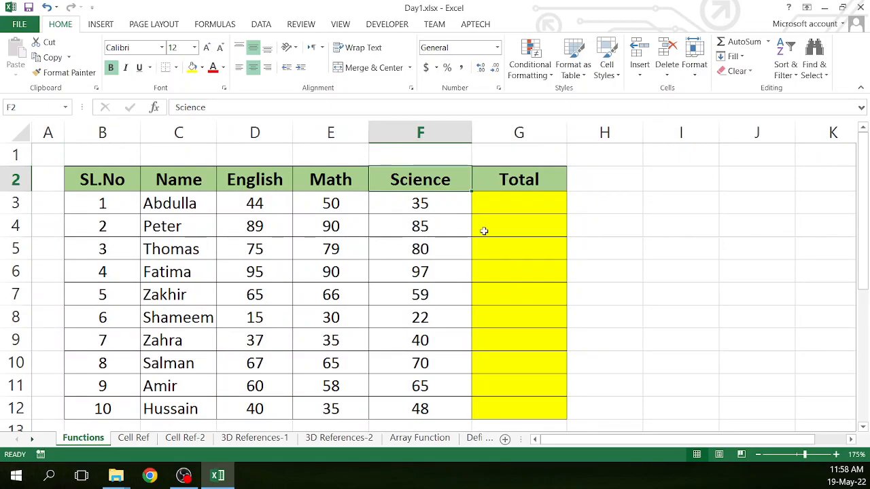
{"action": "scroll", "coordinate": [483, 231], "scroll_direction": "down", "scroll_amount": 1, "text": "ctrl"}
{"action": "left_click", "coordinate": [408, 219]}
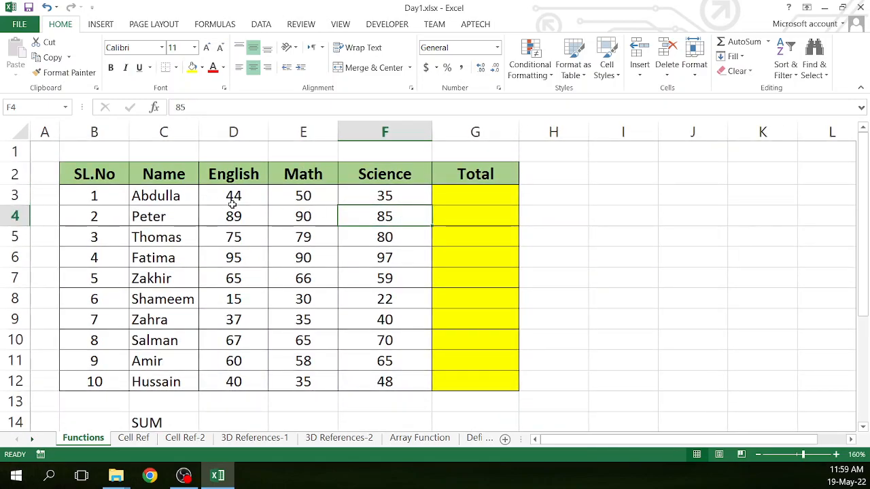
Check the sum of the first student's English, Math and Science marks by selecting D3:F3.
{"action": "left_click_drag", "start_coordinate": [233, 197], "coordinate": [356, 196]}
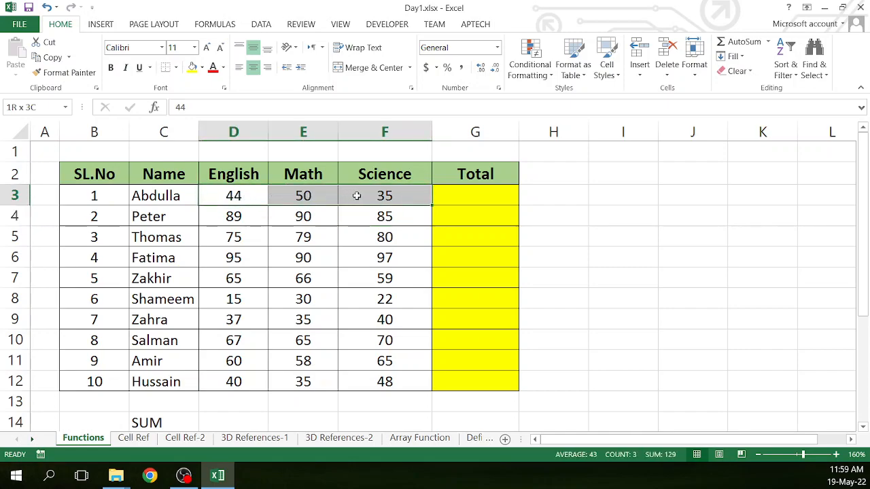
{"action": "left_click", "coordinate": [279, 209]}
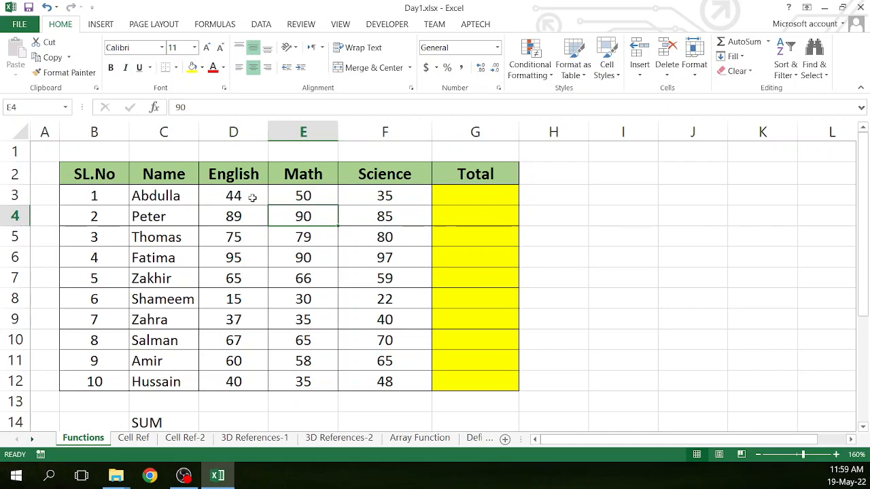
{"action": "left_click_drag", "start_coordinate": [228, 196], "coordinate": [350, 196]}
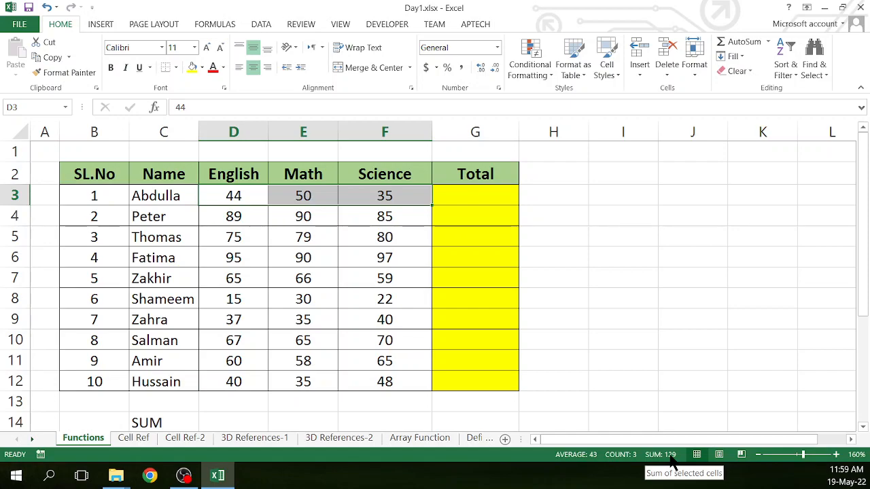
{"action": "left_click", "coordinate": [473, 202]}
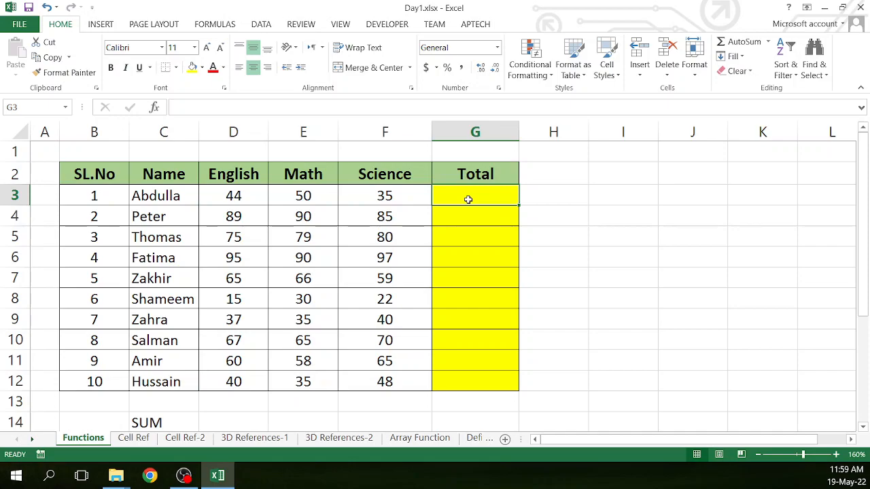
{"action": "left_click", "coordinate": [598, 199]}
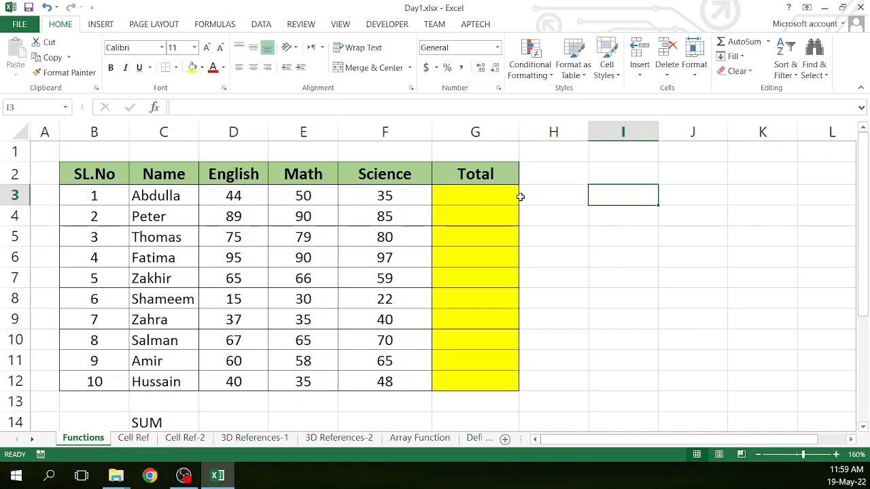
{"action": "type", "text": "+ -"}
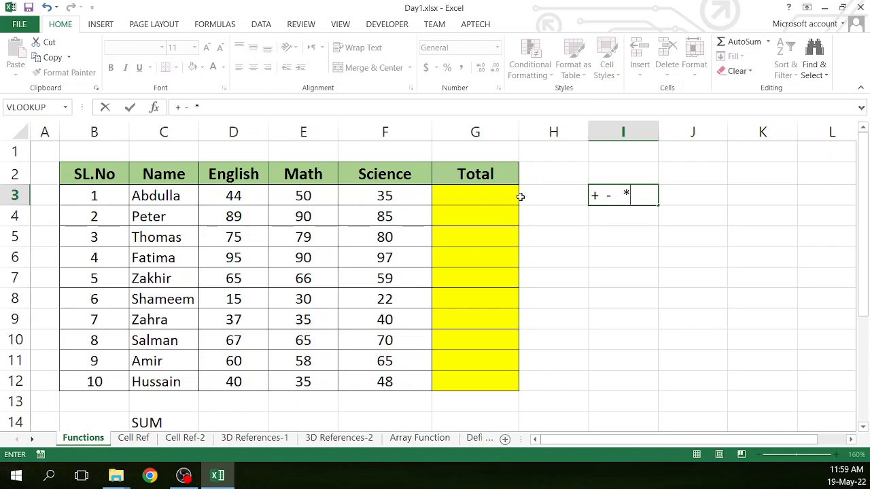
{"action": "type", "text": "*  /"}
{"action": "key", "text": "Escape"}
{"action": "left_click", "coordinate": [606, 237]}
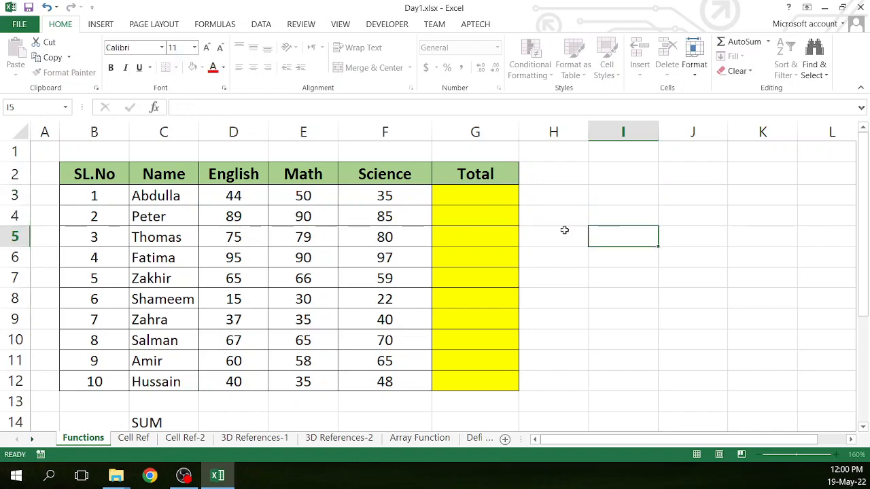
Calculate the first student's total in G3 with the hard-coded formula =44+50+35.
{"action": "left_click", "coordinate": [496, 200]}
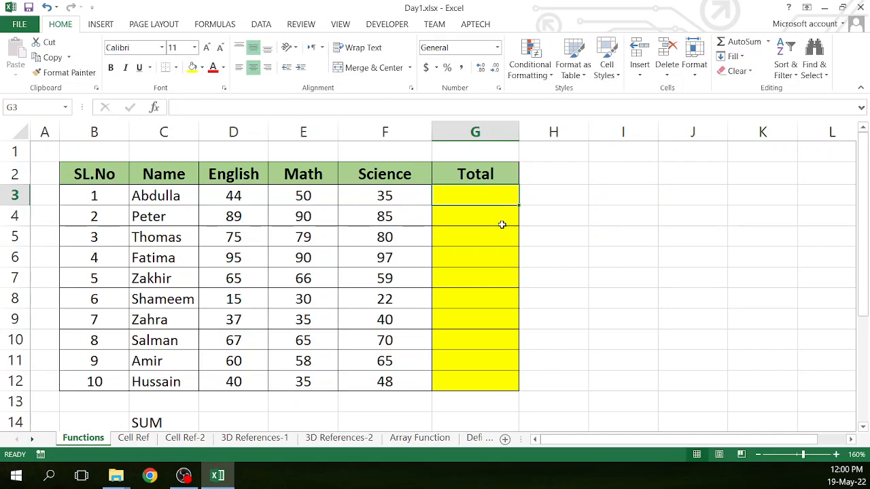
{"action": "type", "text": "="}
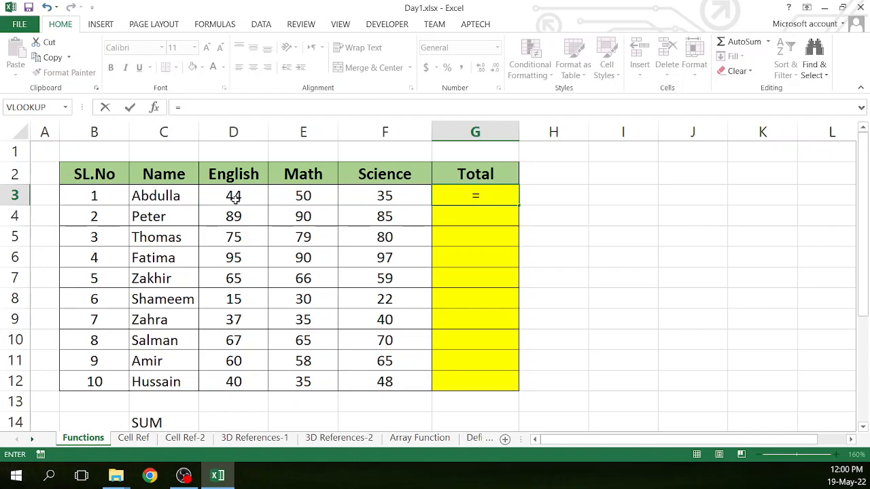
{"action": "type", "text": "44+50+35"}
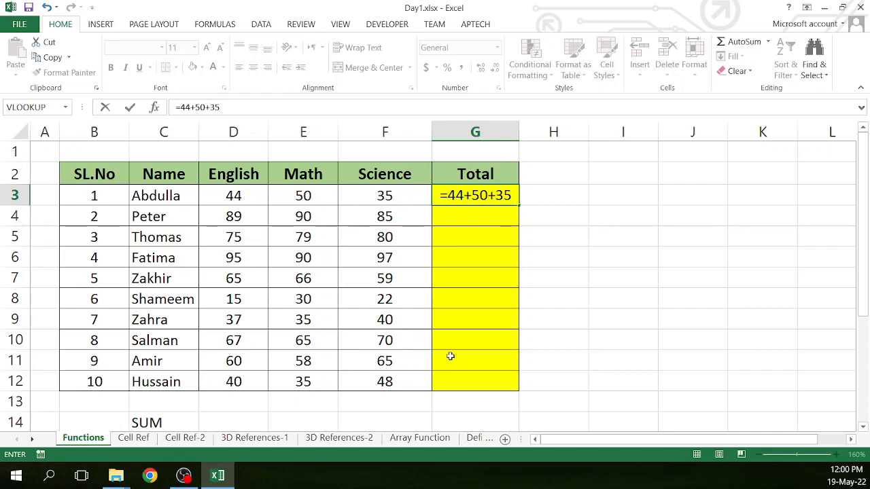
{"action": "key", "text": "Return"}
{"action": "key", "text": "Up"}
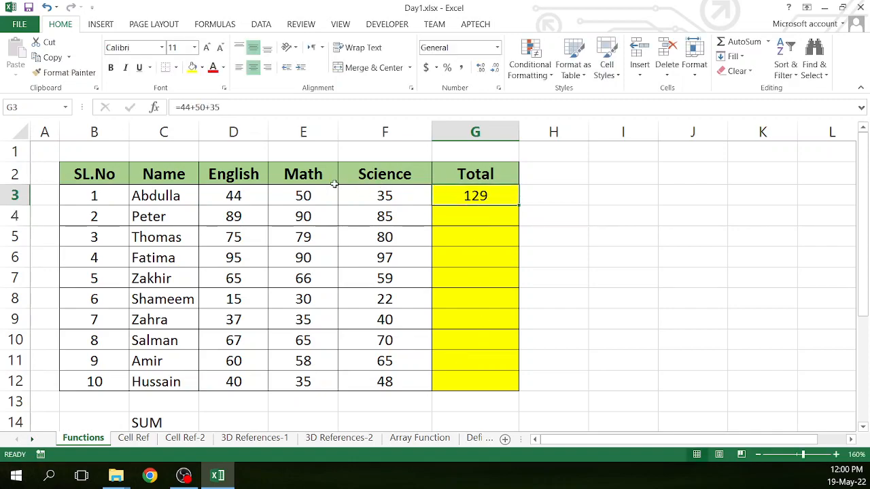
Change the first student's English mark in D3 to 45.
{"action": "left_click", "coordinate": [240, 199]}
{"action": "type", "text": "45"}
{"action": "key", "text": "Return"}
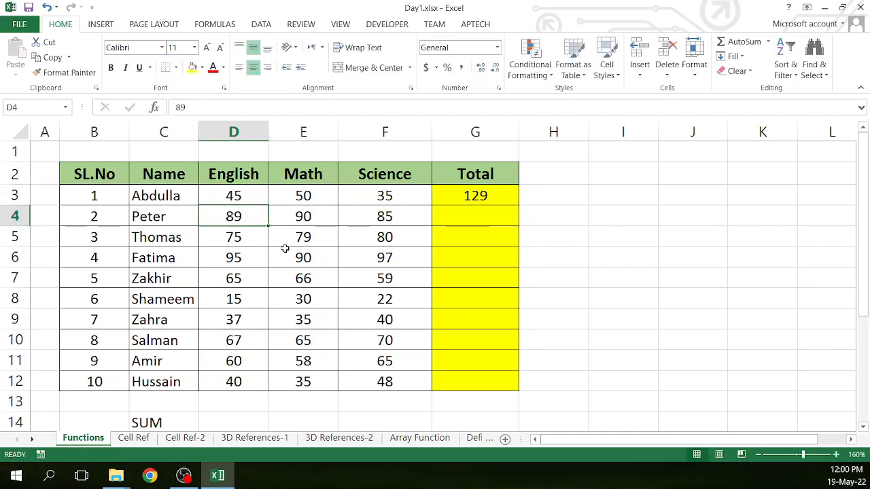
Inspect the hard-coded formula in Total cell G3 and clear the cell.
{"action": "left_click", "coordinate": [474, 196]}
{"action": "double_click", "coordinate": [475, 195]}
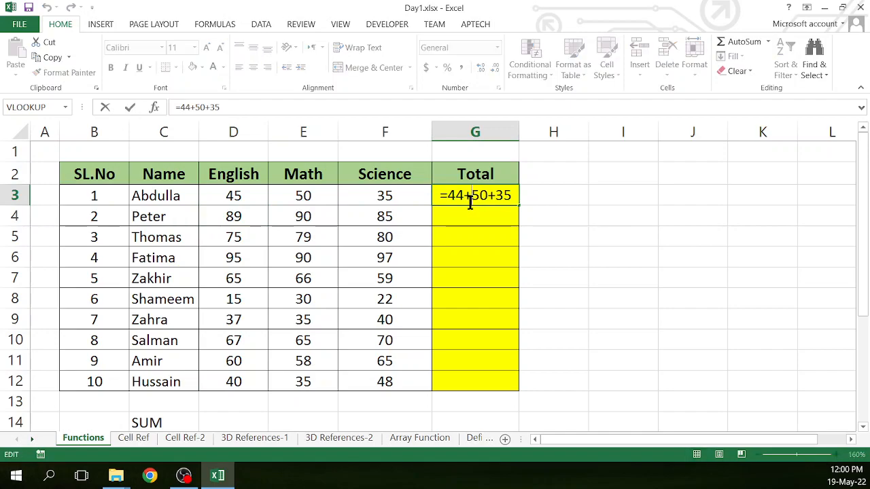
{"action": "key", "text": "Return"}
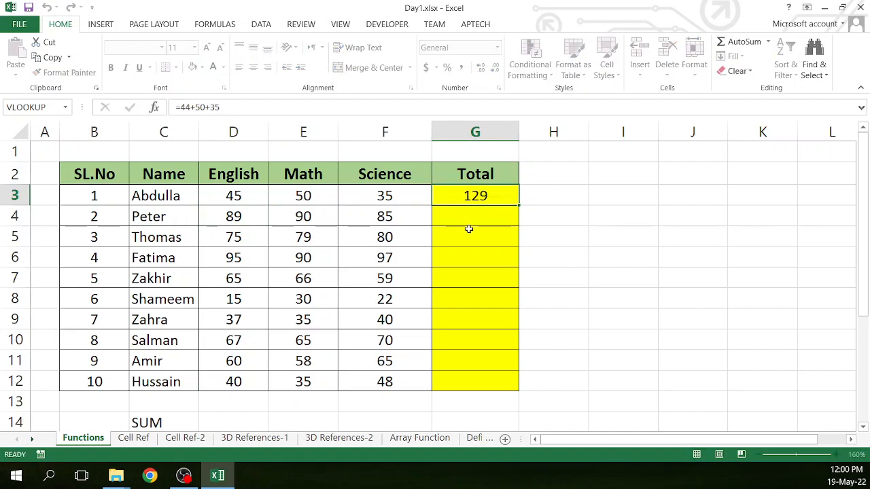
{"action": "left_click", "coordinate": [468, 195]}
{"action": "key", "text": "Delete"}
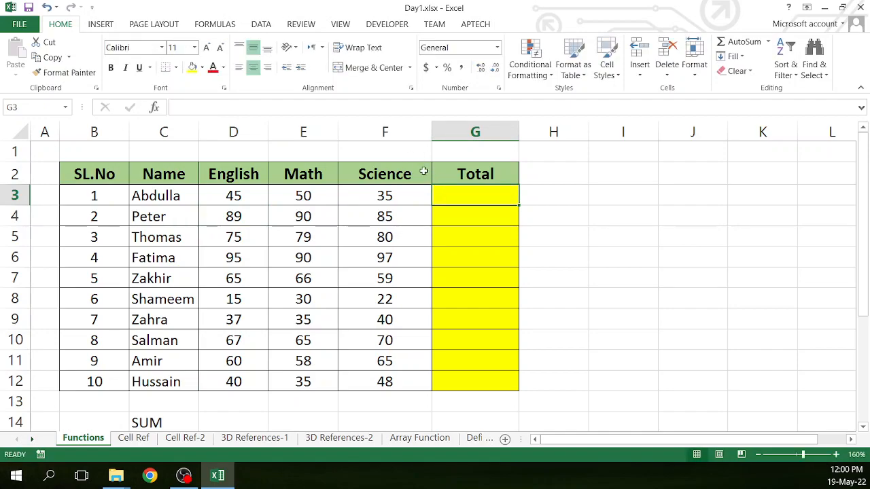
{"action": "scroll", "coordinate": [493, 206], "scroll_direction": "up", "scroll_amount": 1, "text": "ctrl"}
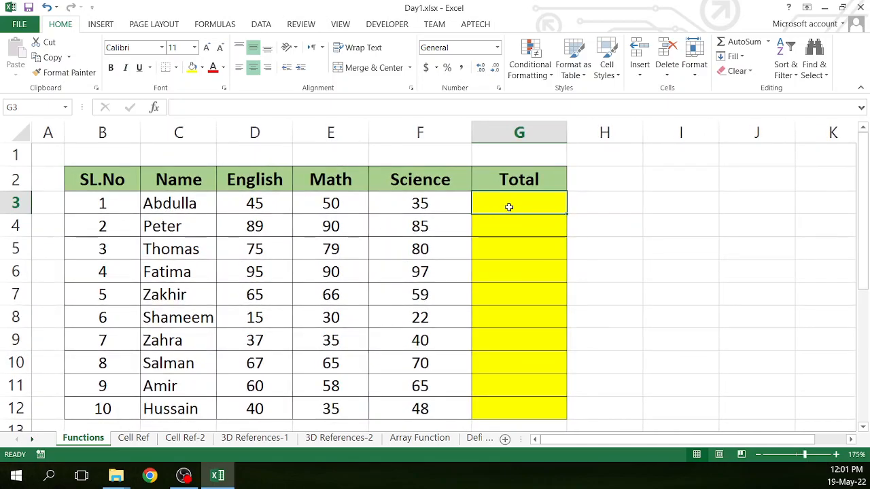
Calculate the first student's total in G3 with =D3+E3+F3, picking each mark cell in the sheet as a reference.
{"action": "type", "text": "="}
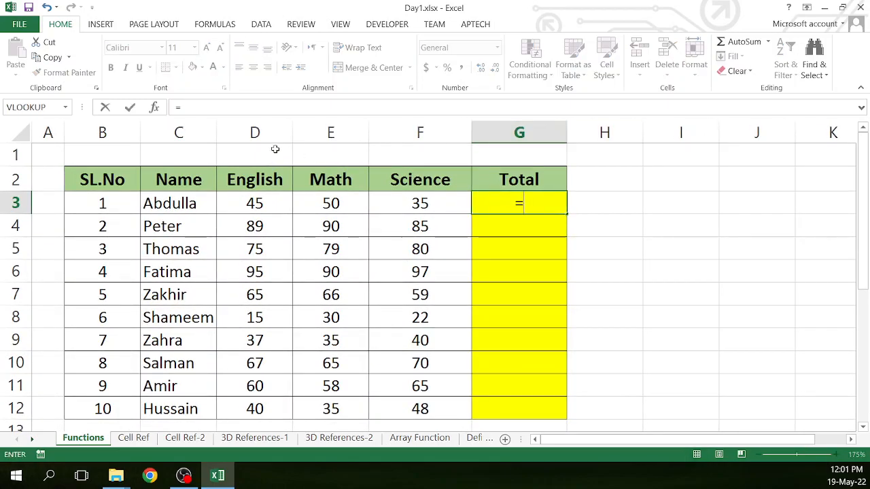
{"action": "left_click", "coordinate": [256, 204]}
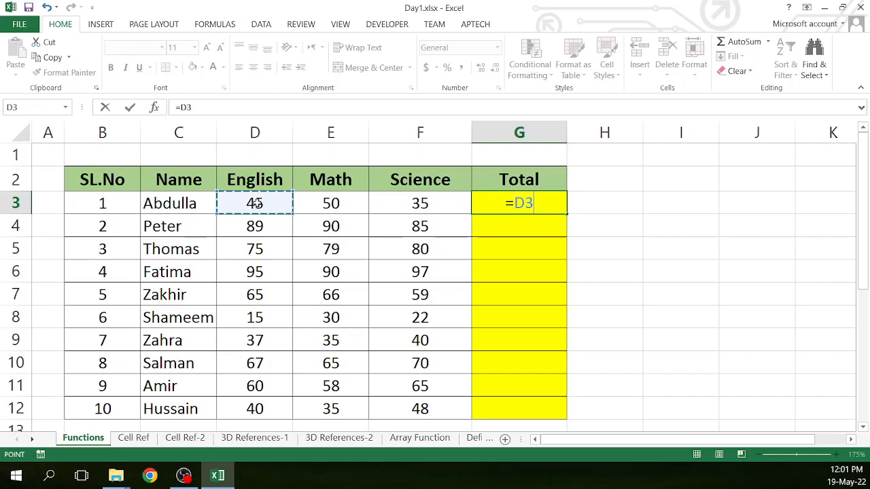
{"action": "type", "text": "+"}
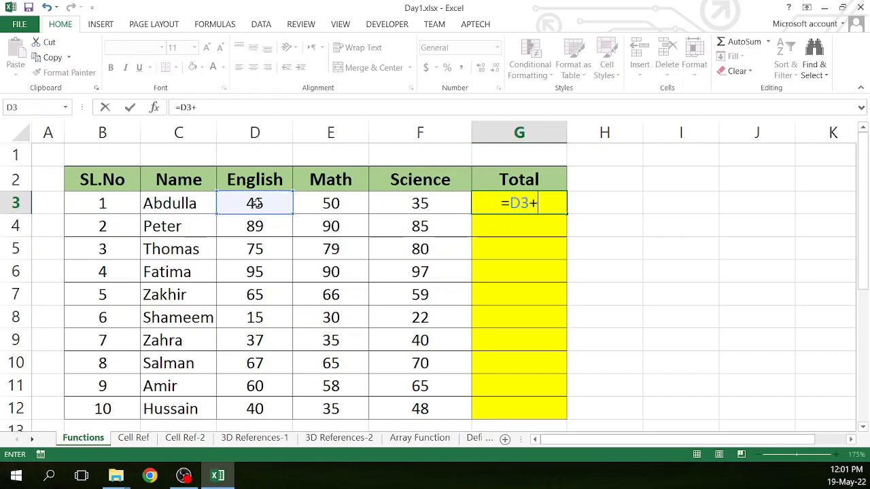
{"action": "left_click", "coordinate": [335, 203]}
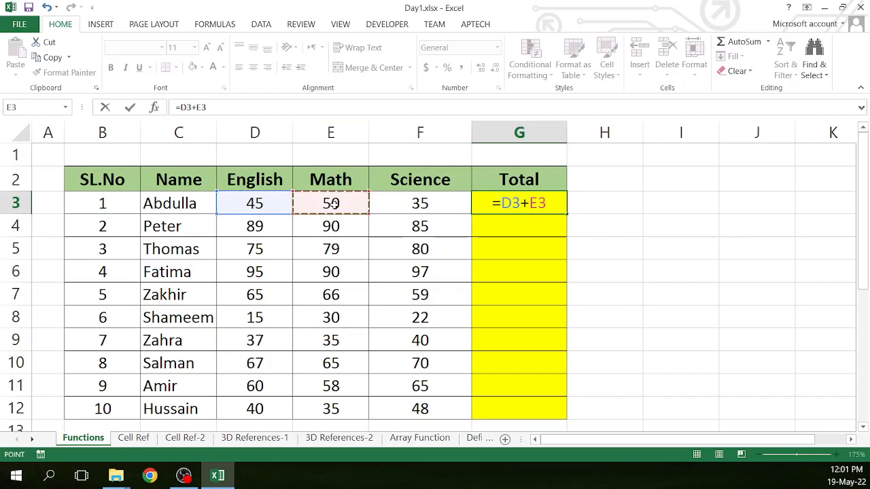
{"action": "type", "text": "+"}
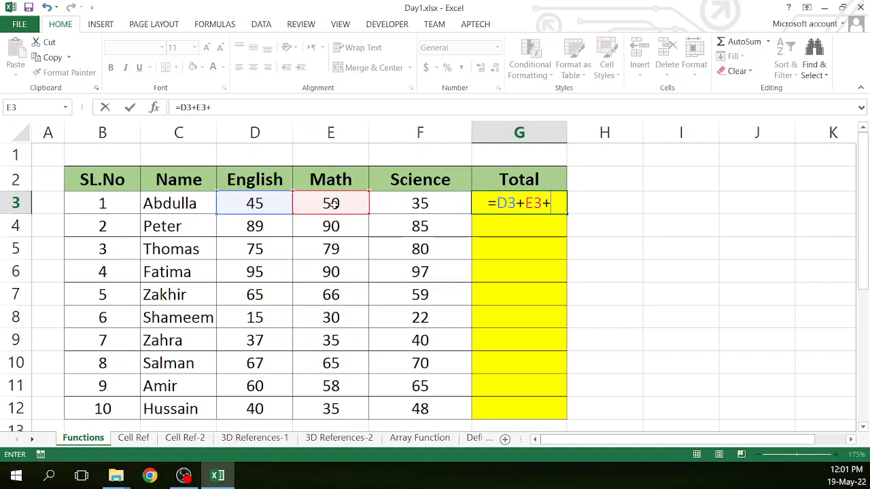
{"action": "left_click", "coordinate": [420, 204]}
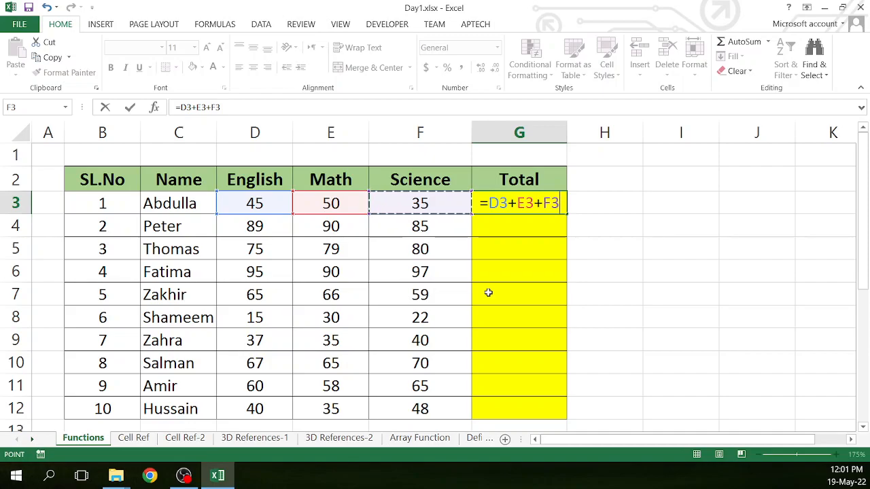
{"action": "key", "text": "Return"}
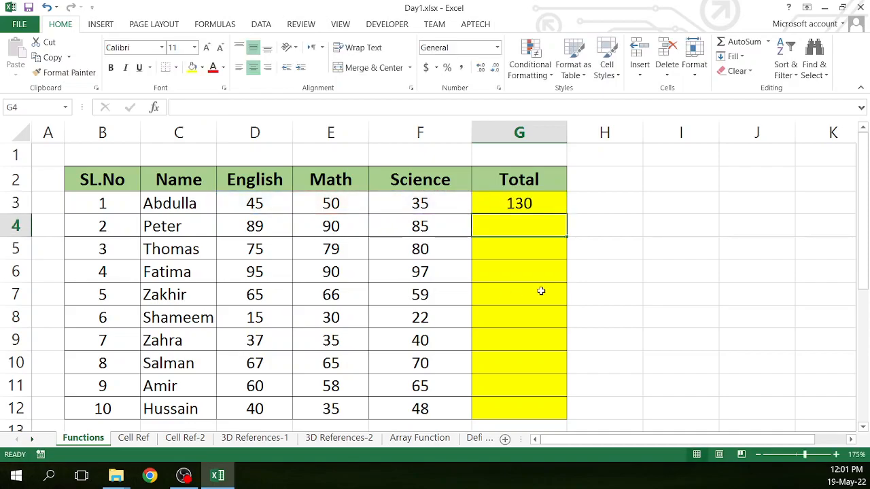
Inspect the cell-reference formula in Total cell G3 and clear the cell.
{"action": "left_click", "coordinate": [520, 202]}
{"action": "double_click", "coordinate": [520, 202]}
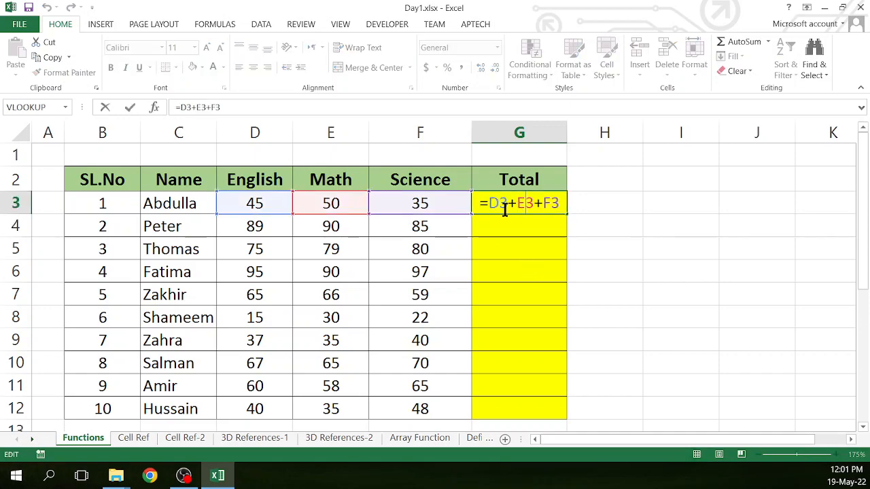
{"action": "key", "text": "Escape"}
{"action": "key", "text": "Delete"}
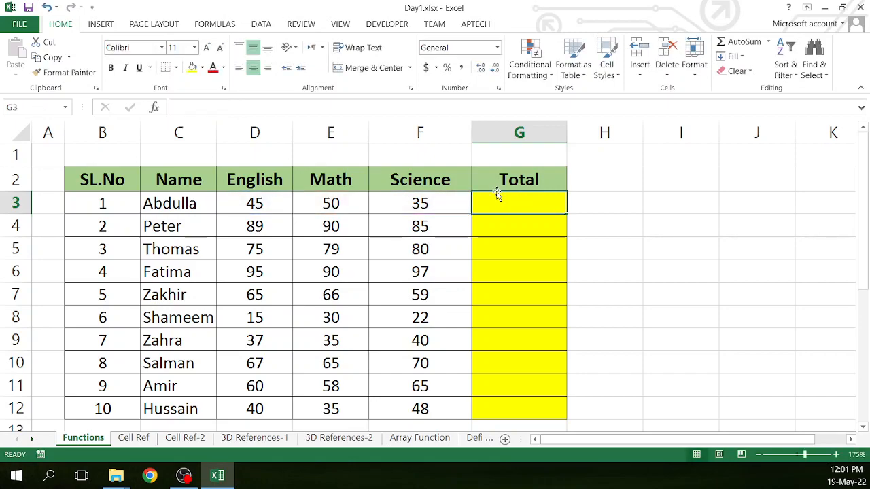
Enter the formula =d3+e3+f3 in G3, writing out the cell references by hand.
{"action": "type", "text": "="}
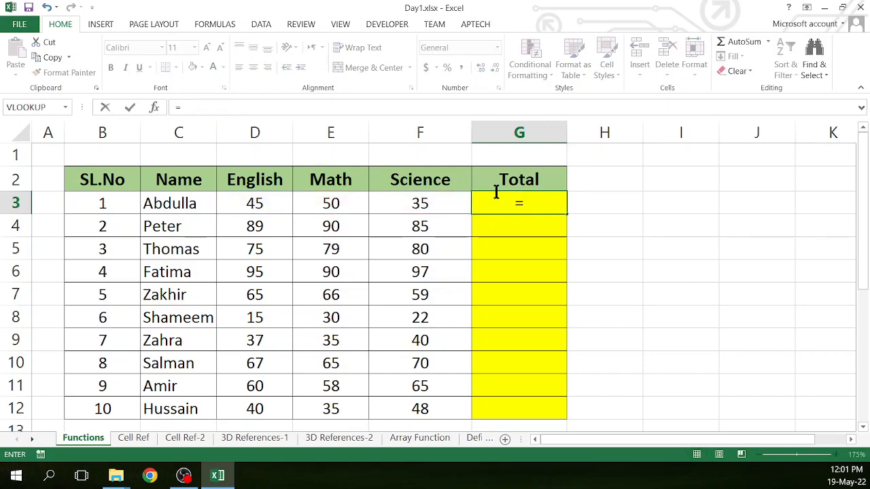
{"action": "type", "text": "d"}
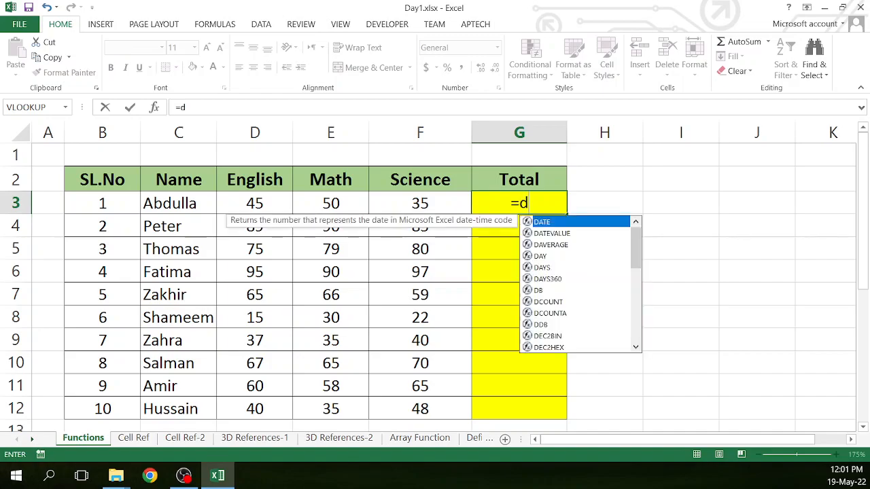
{"action": "type", "text": "3+"}
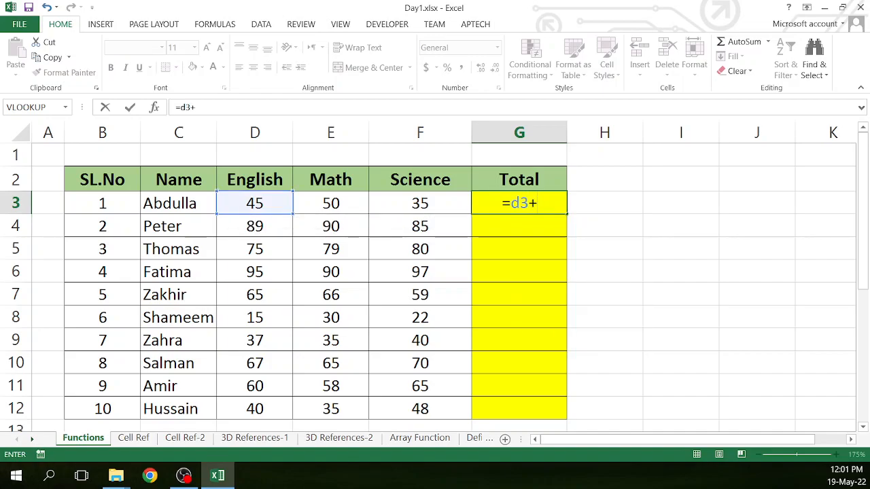
{"action": "type", "text": "e"}
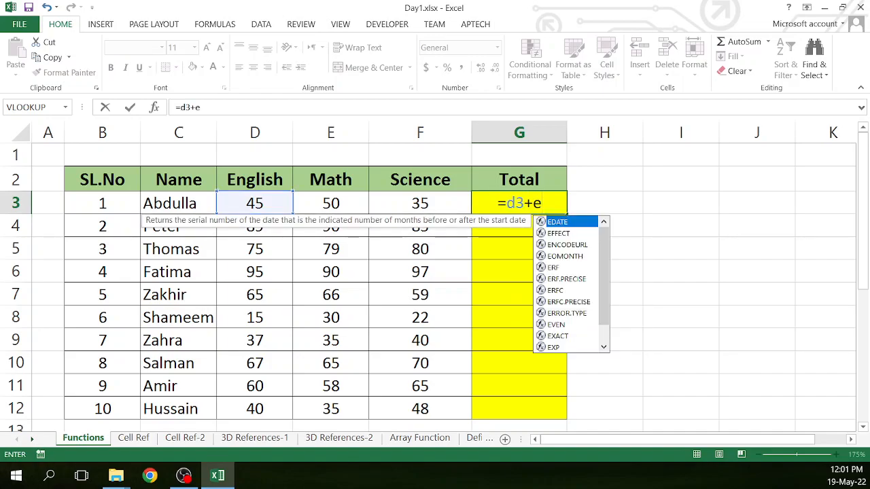
{"action": "type", "text": "3+f3"}
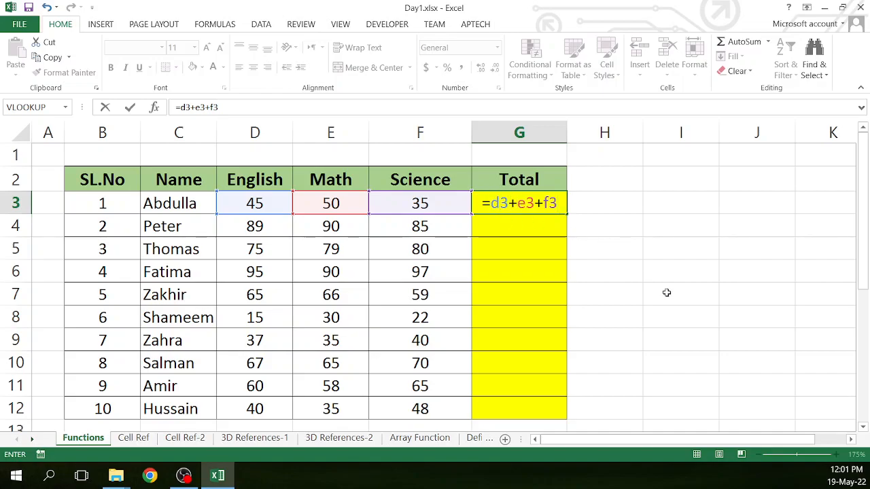
{"action": "key", "text": "Return"}
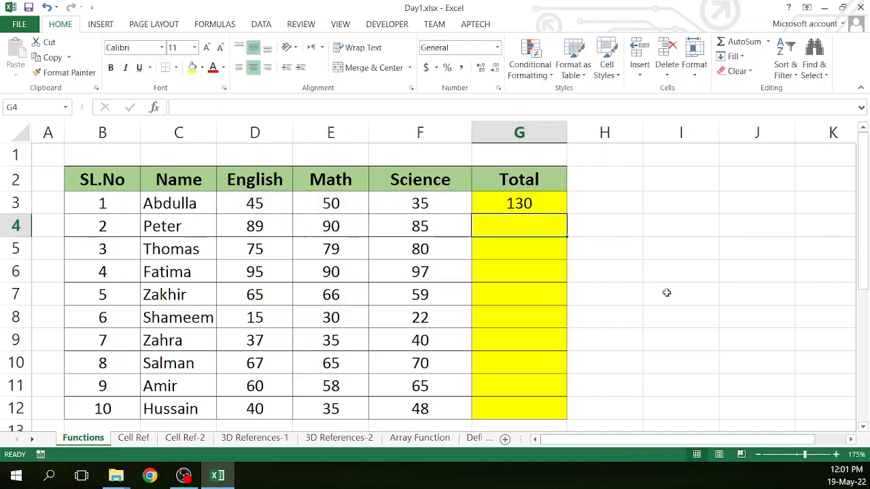
Review the references in G3's addition formula and delete the formula.
{"action": "left_click", "coordinate": [529, 202]}
{"action": "double_click", "coordinate": [529, 202]}
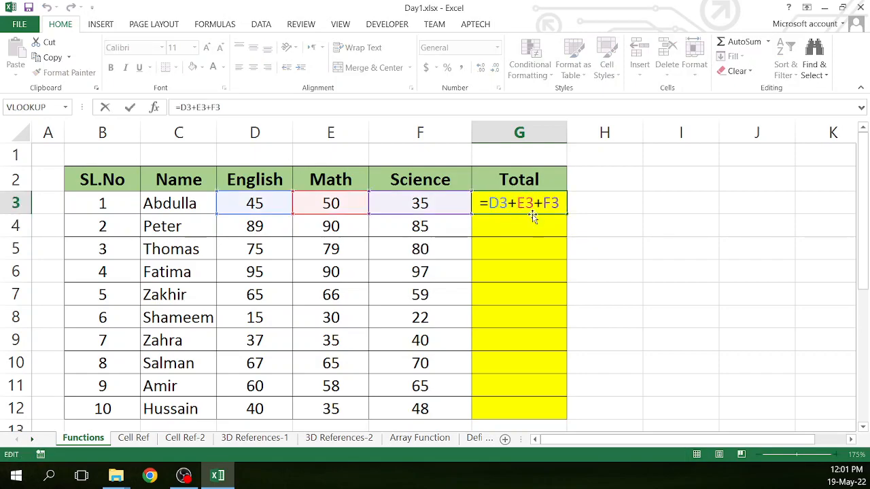
{"action": "key", "text": "Escape"}
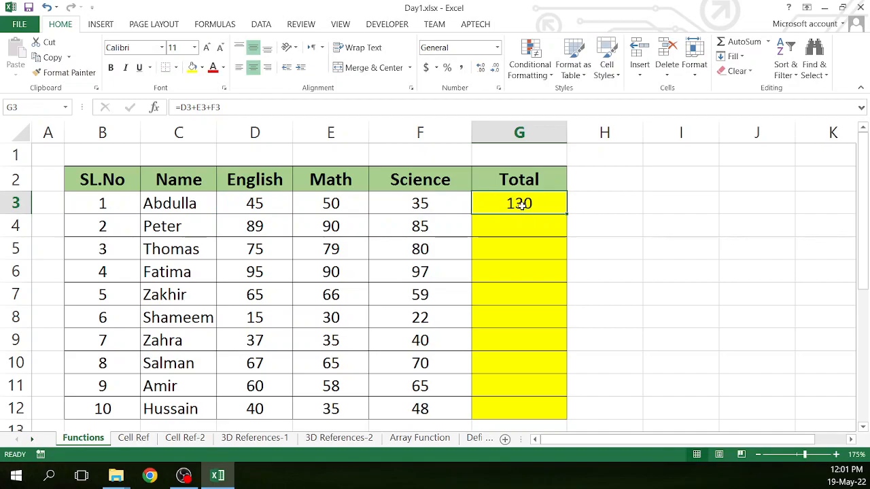
{"action": "key", "text": "Delete"}
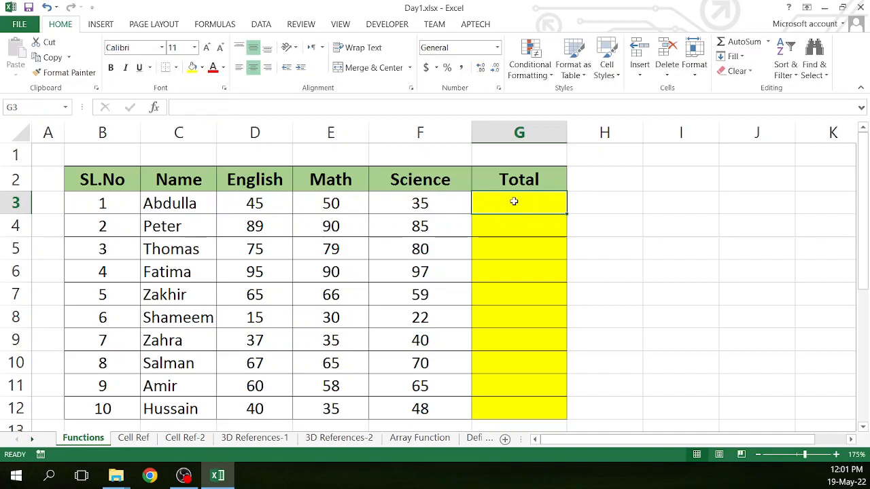
Total the first student's marks in G3 using AutoSum with its suggested range D3:F3.
{"action": "left_click", "coordinate": [512, 234]}
{"action": "left_click", "coordinate": [519, 202]}
{"action": "left_click", "coordinate": [743, 40]}
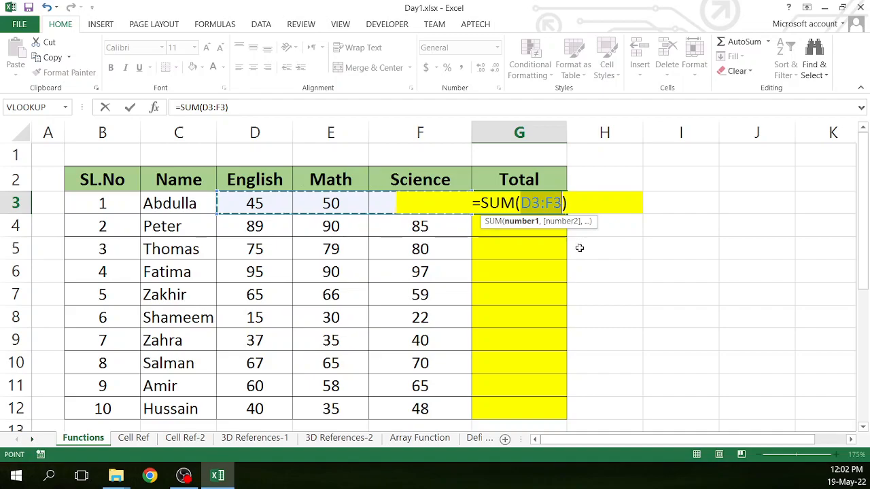
{"action": "key", "text": "Return"}
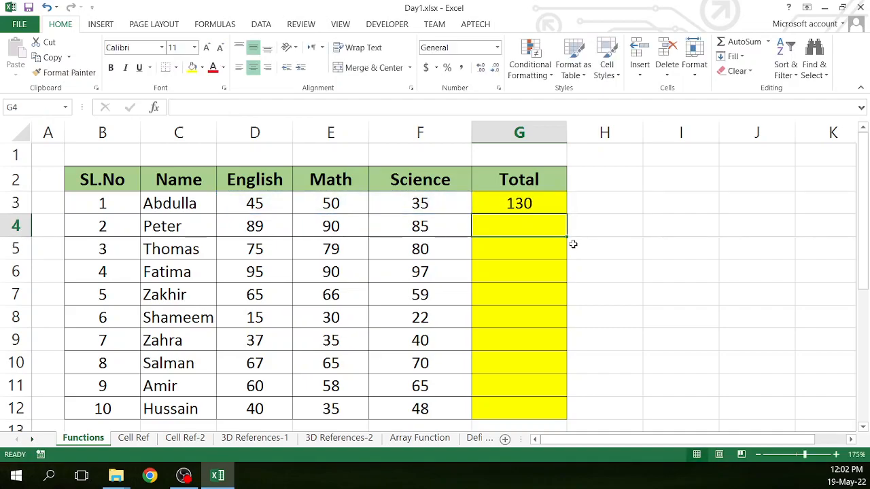
Clear G3 and insert AutoSum again, trying range D3:D10 before reselecting D3:E3 as the sum range.
{"action": "left_click", "coordinate": [547, 203]}
{"action": "key", "text": "Delete"}
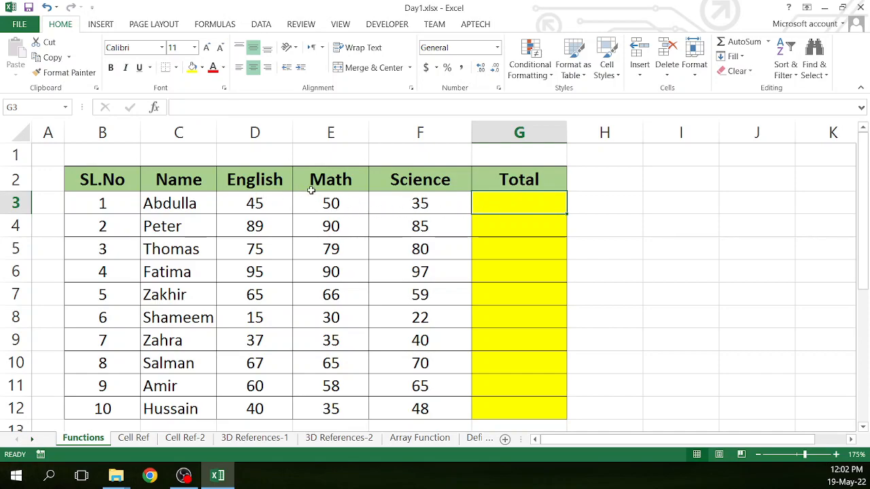
{"action": "left_click", "coordinate": [724, 47]}
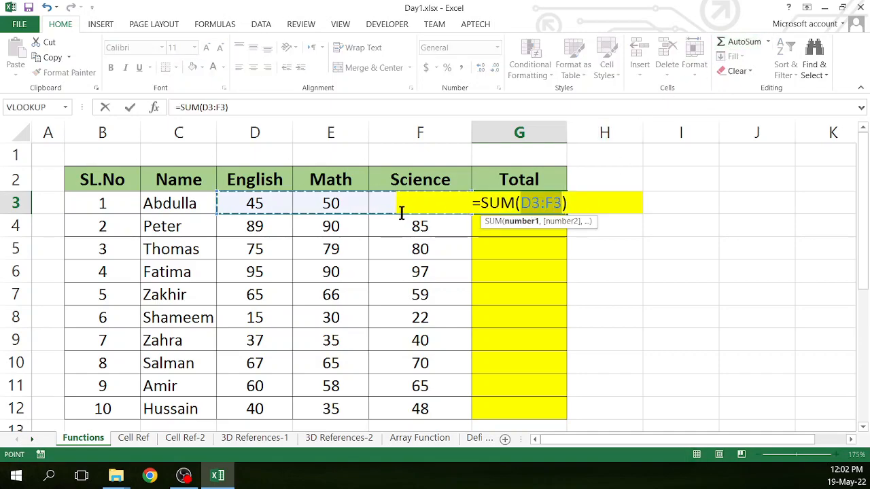
{"action": "left_click_drag", "start_coordinate": [253, 202], "coordinate": [261, 367]}
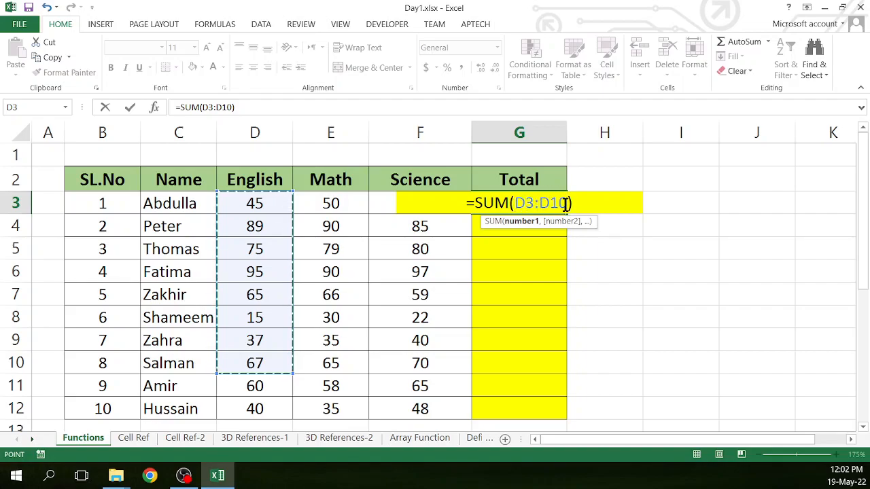
{"action": "left_click", "coordinate": [251, 203]}
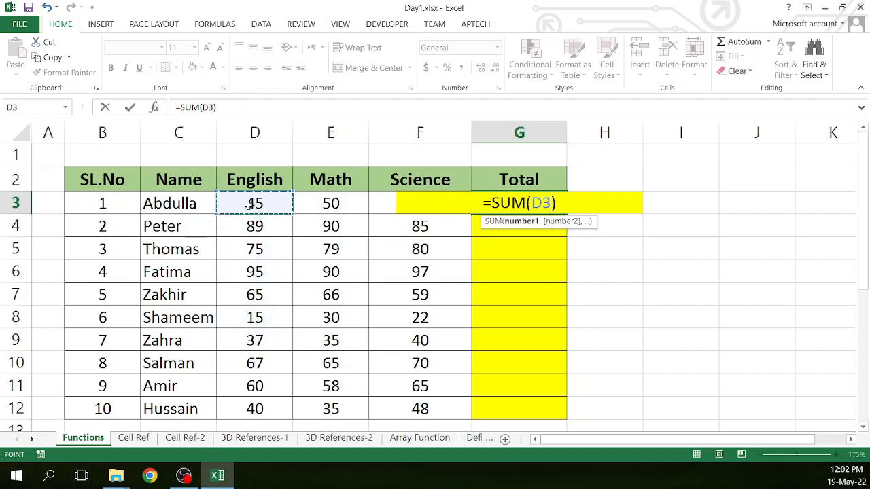
{"action": "key", "text": "shift+Right"}
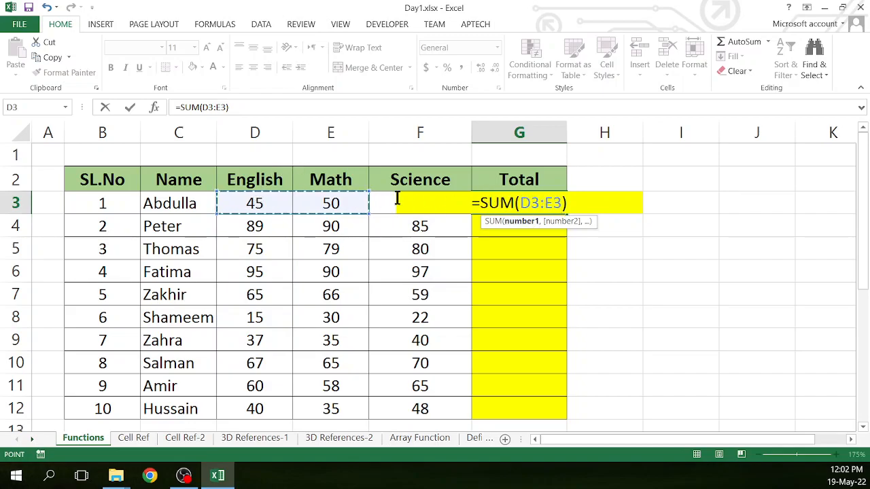
{"action": "key", "text": "Return"}
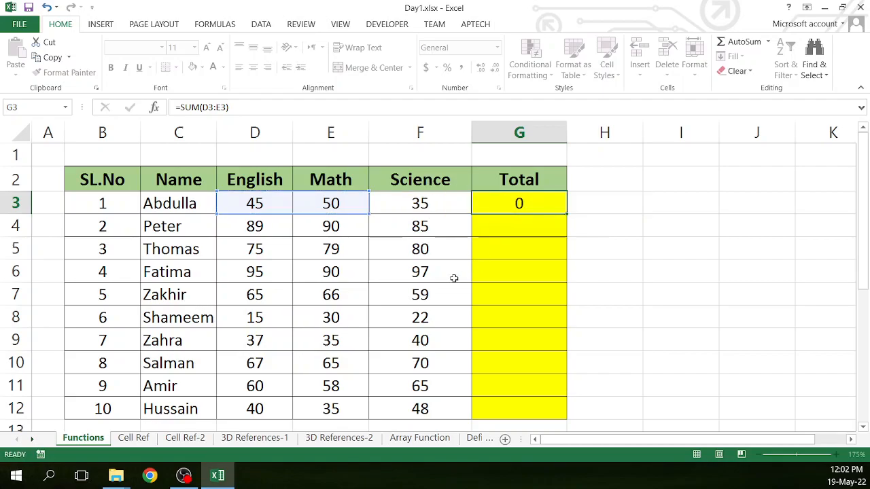
Replace the partial sum in G3 with an AutoSum over all three marks, D3:F3.
{"action": "left_click", "coordinate": [539, 202]}
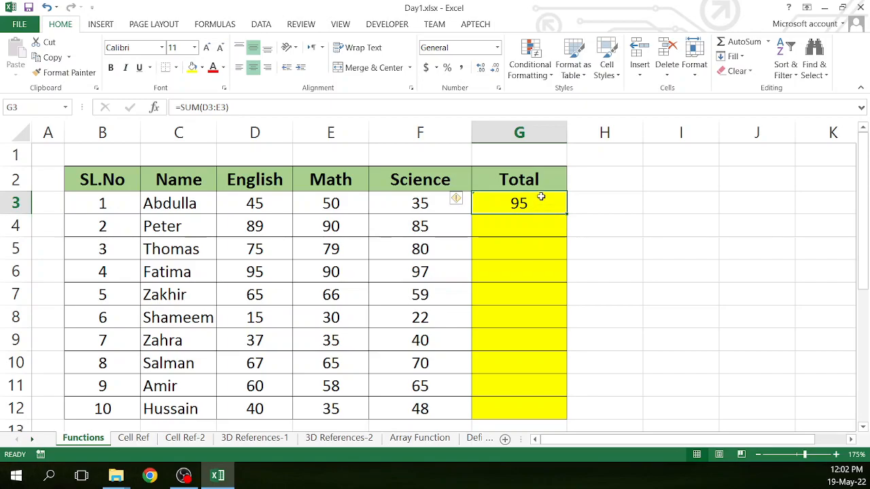
{"action": "key", "text": "Delete"}
{"action": "left_click", "coordinate": [742, 39]}
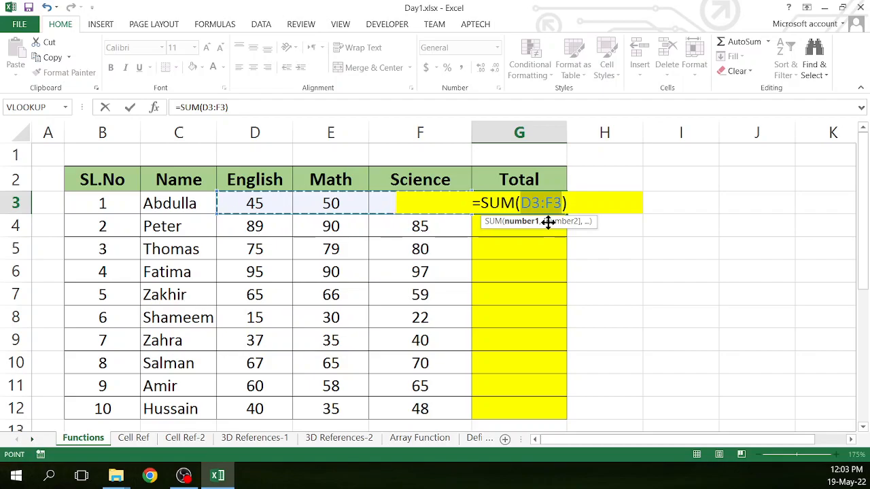
{"action": "key", "text": "Return"}
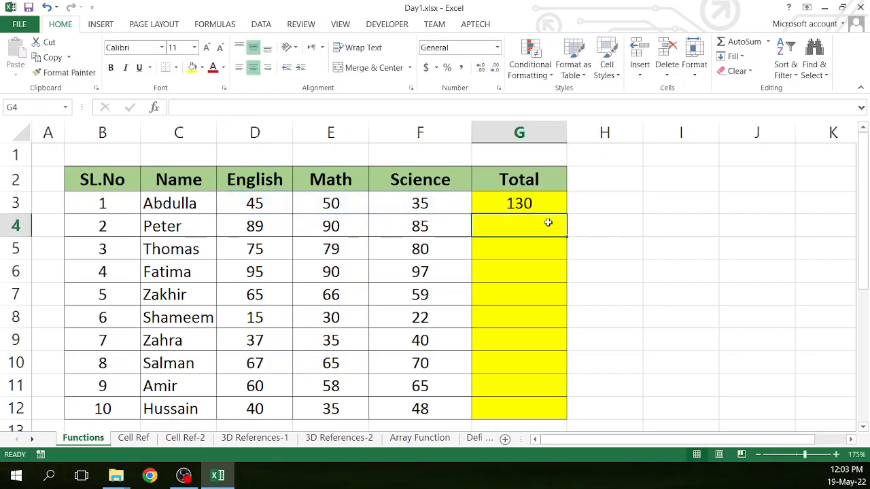
Clear G3 and refill it with =SUM(D3:F3) by applying AutoSum to the selected range D3:G3.
{"action": "left_click", "coordinate": [544, 203]}
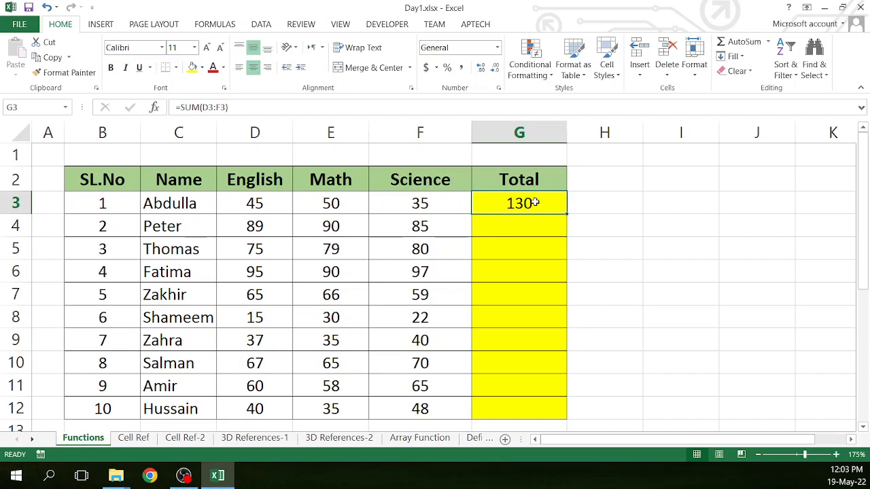
{"action": "key", "text": "Delete"}
{"action": "left_click", "coordinate": [520, 242]}
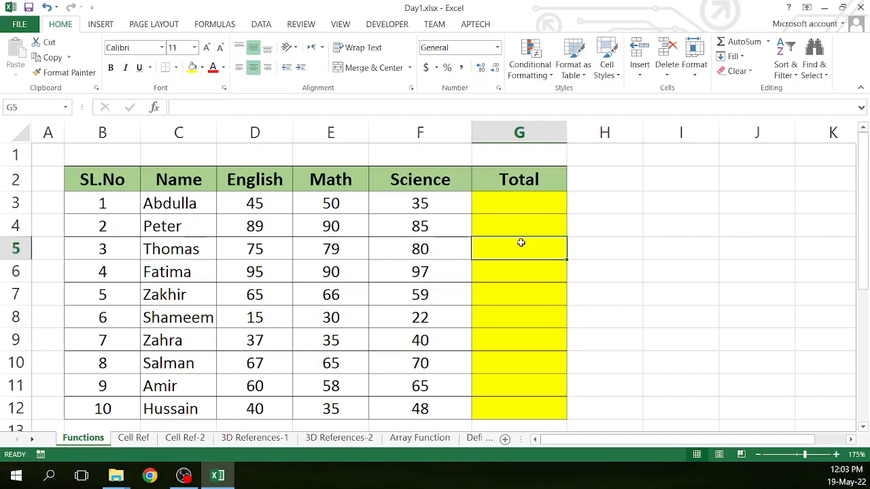
{"action": "left_click", "coordinate": [267, 204]}
{"action": "left_click_drag", "start_coordinate": [267, 204], "coordinate": [410, 203]}
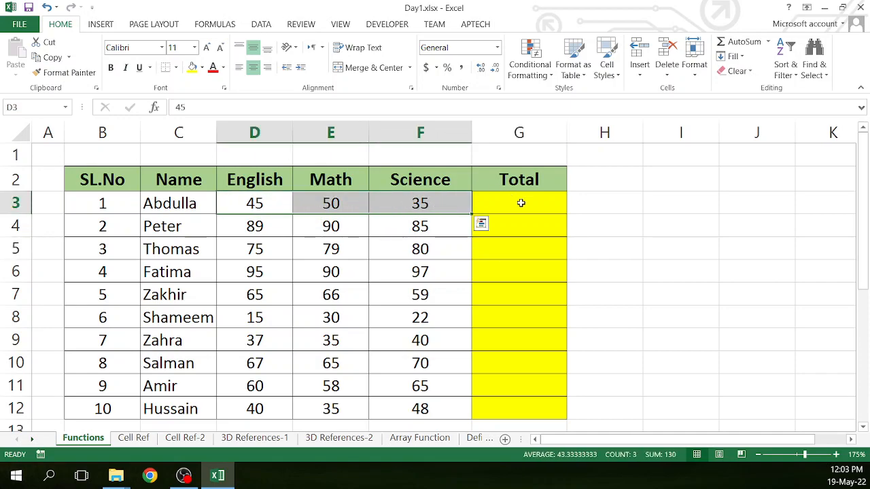
{"action": "left_click_drag", "start_coordinate": [281, 203], "coordinate": [513, 203]}
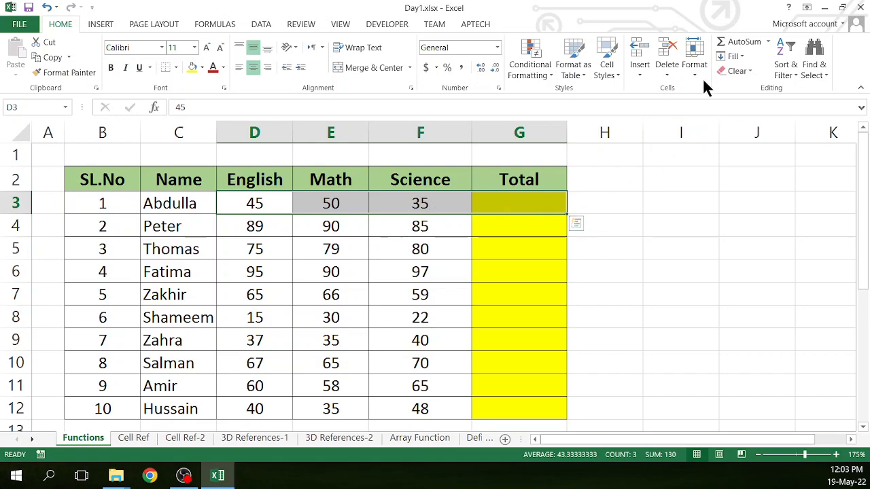
{"action": "left_click", "coordinate": [741, 42]}
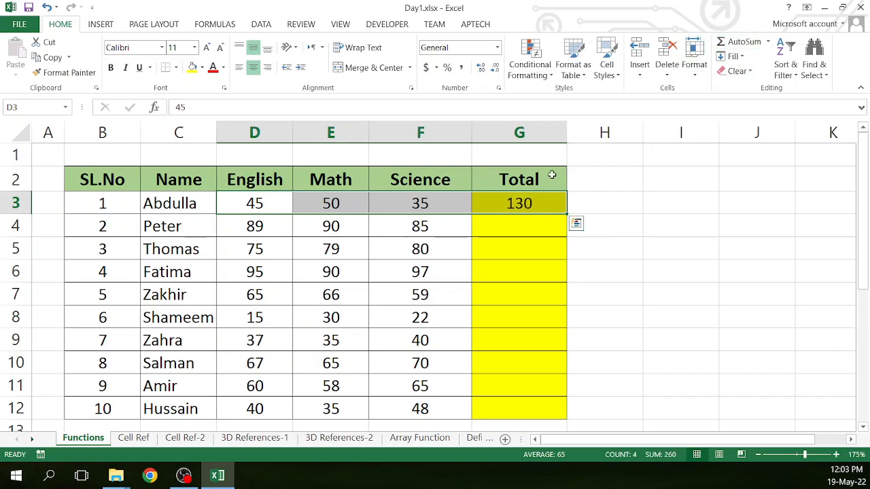
{"action": "left_click", "coordinate": [517, 208]}
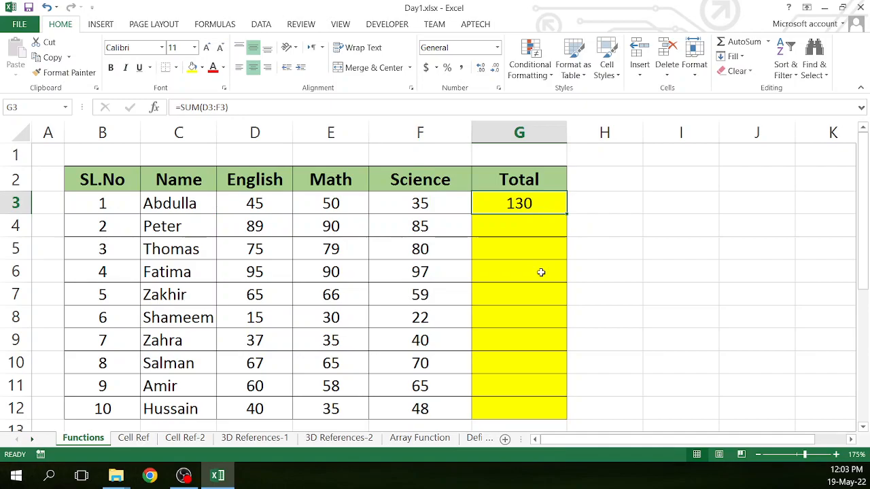
Clear G3 and total the first student's marks in it again with AutoSum over D3:F3.
{"action": "key", "text": "Delete"}
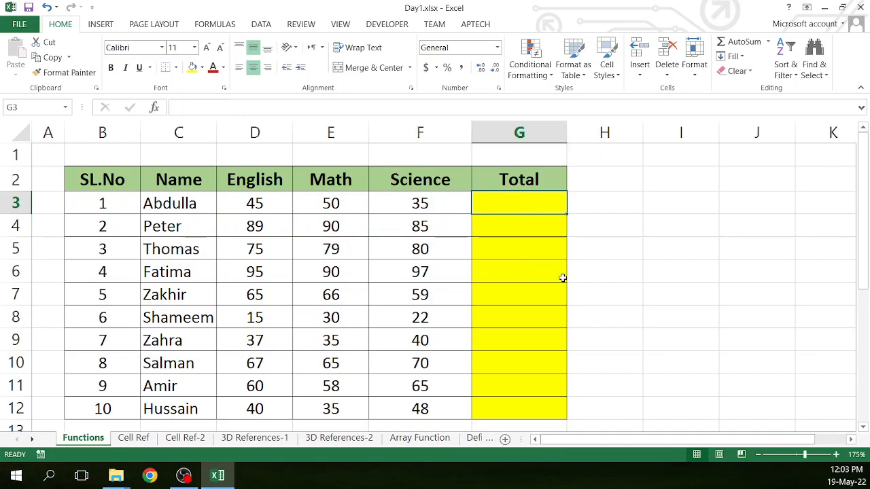
{"action": "left_click_drag", "start_coordinate": [529, 204], "coordinate": [528, 403]}
{"action": "left_click_drag", "start_coordinate": [545, 253], "coordinate": [545, 268]}
{"action": "left_click", "coordinate": [527, 201]}
{"action": "key", "text": "alt+="}
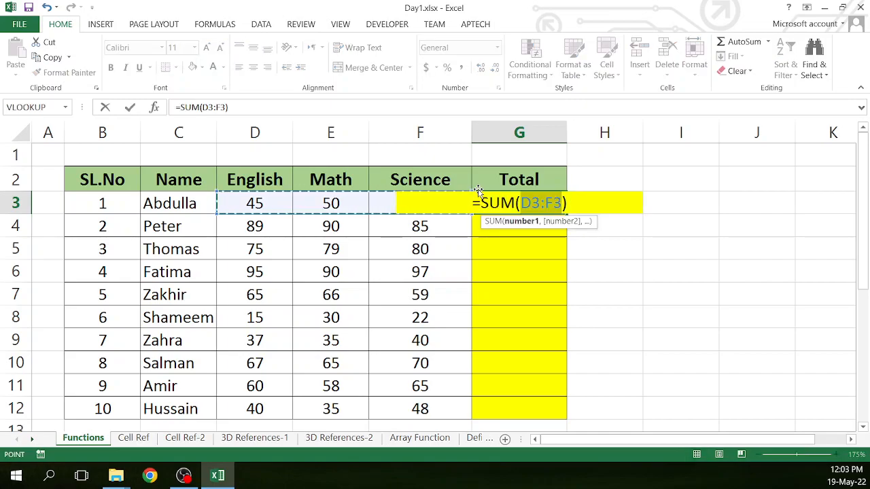
{"action": "key", "text": "Return"}
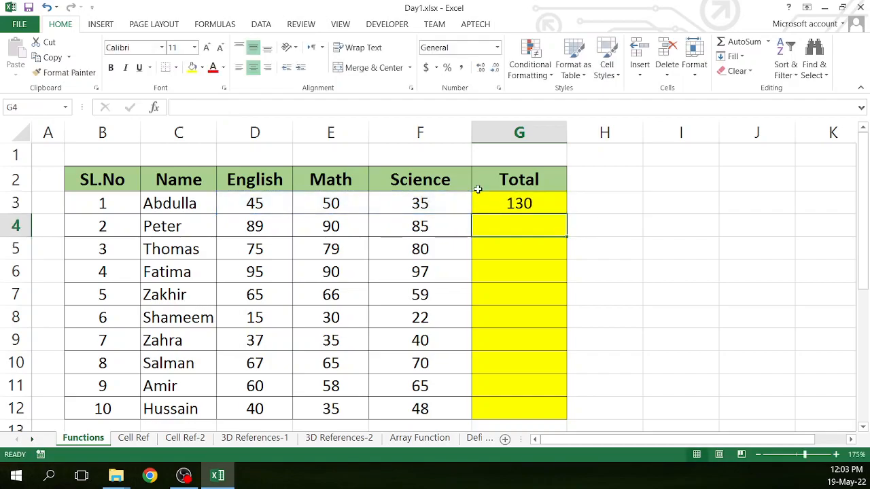
Remove the total from G3 and reinsert =SUM(D3:F3) there using AutoSum.
{"action": "left_click", "coordinate": [513, 203]}
{"action": "key", "text": "Delete"}
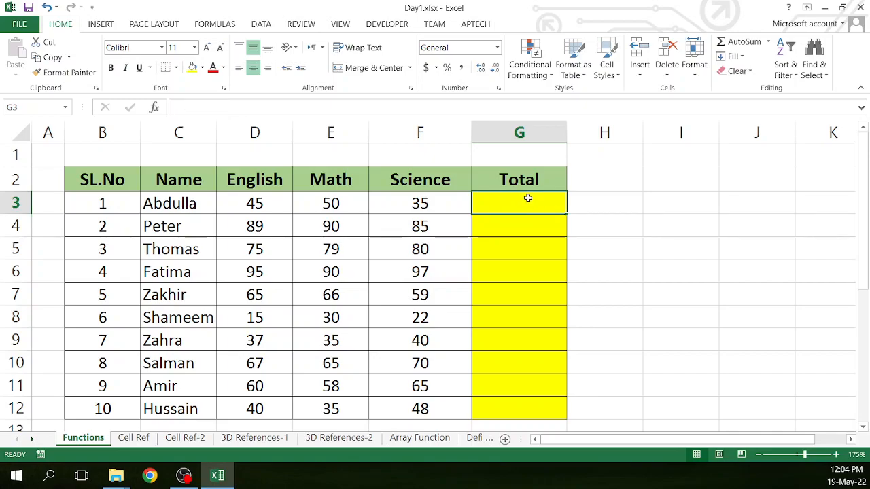
{"action": "key", "text": "alt"}
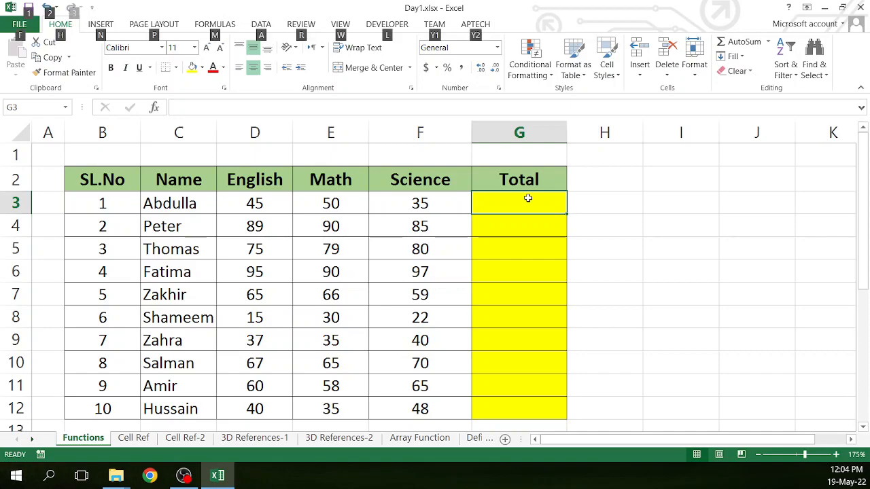
{"action": "key", "text": "alt+="}
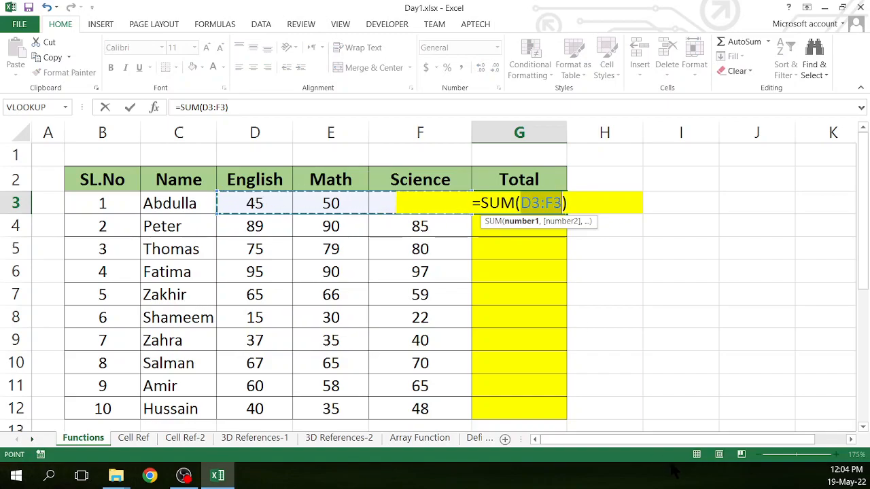
{"action": "key", "text": "Return"}
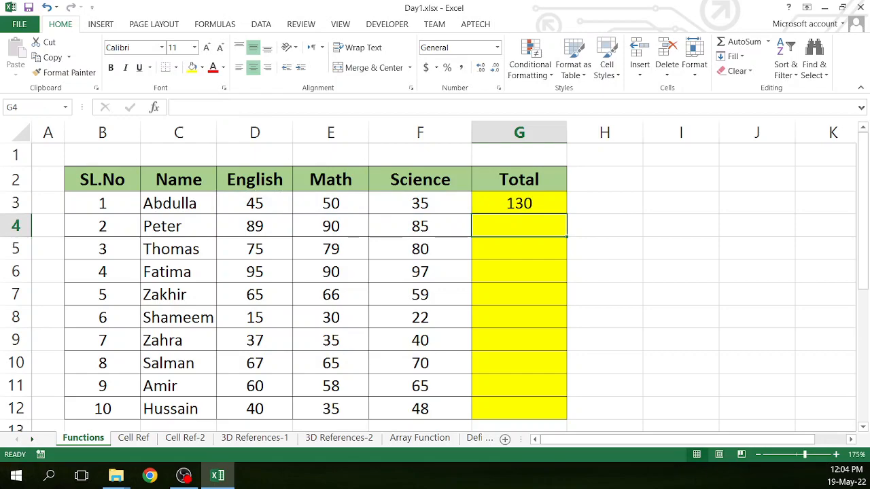
Clear G3 and fill G3:G12 with every student's total by applying AutoSum to the whole range.
{"action": "left_click", "coordinate": [564, 210]}
{"action": "key", "text": "Delete"}
{"action": "left_click_drag", "start_coordinate": [526, 200], "coordinate": [524, 405]}
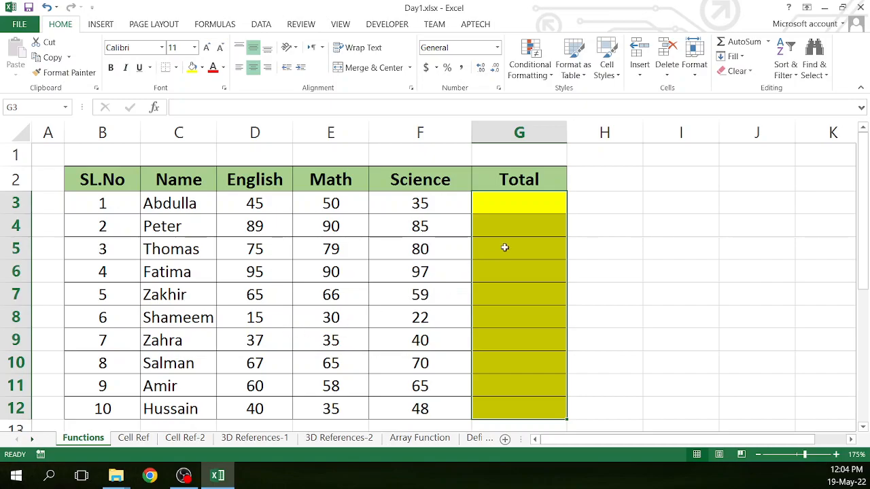
{"action": "left_click", "coordinate": [537, 199]}
{"action": "left_click_drag", "start_coordinate": [537, 199], "coordinate": [534, 401]}
{"action": "key", "text": "alt+equal"}
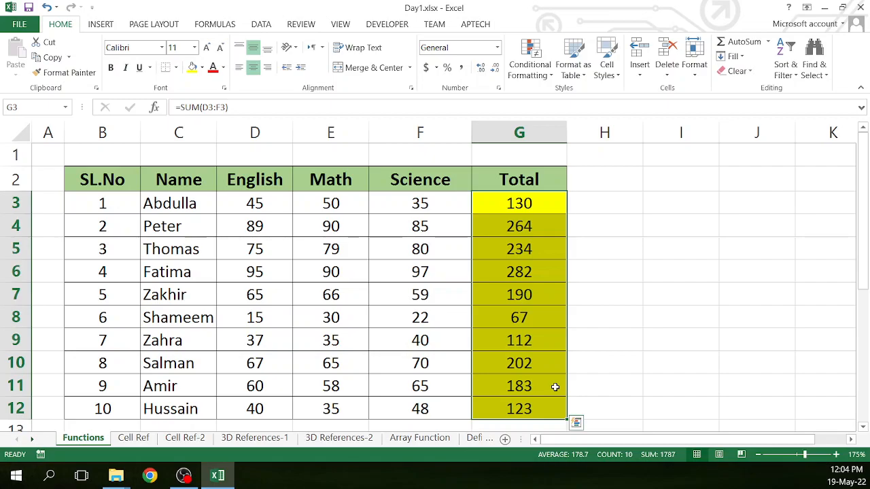
{"action": "left_click", "coordinate": [764, 41]}
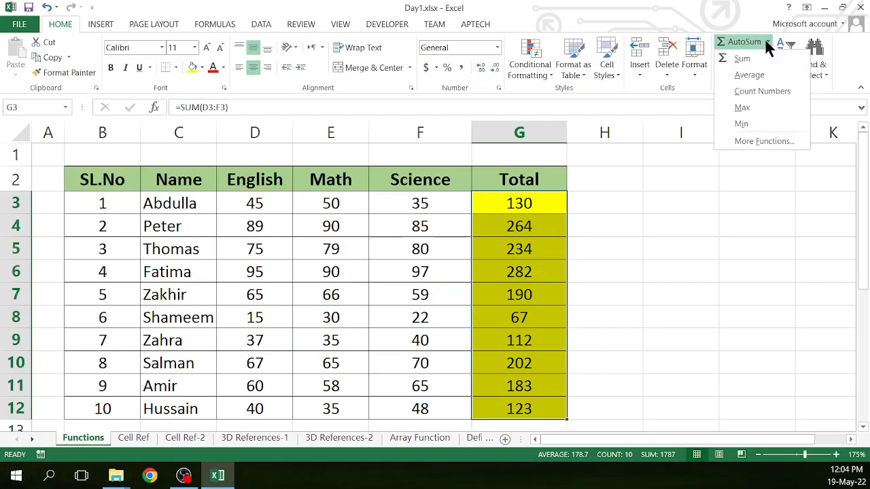
{"action": "left_click", "coordinate": [614, 212]}
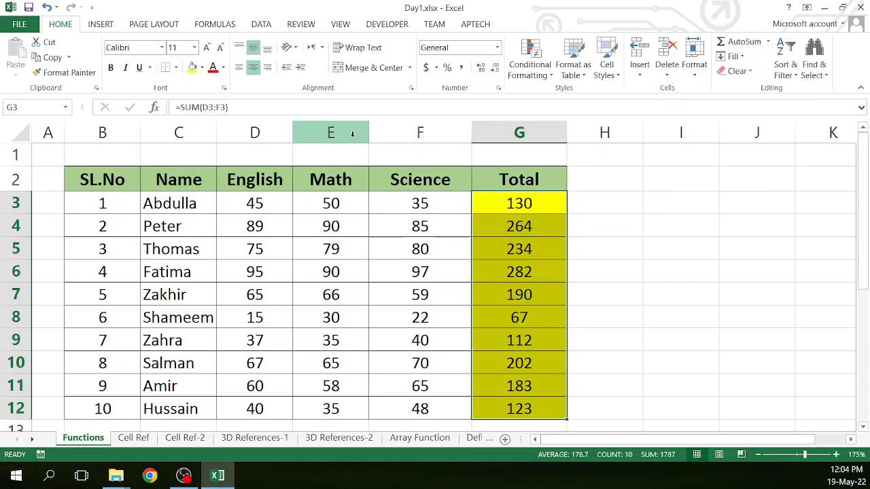
Narrow columns D, E, F and G to fit the English, Math, Science and Total headings closely.
{"action": "left_click_drag", "start_coordinate": [292, 133], "coordinate": [281, 133]}
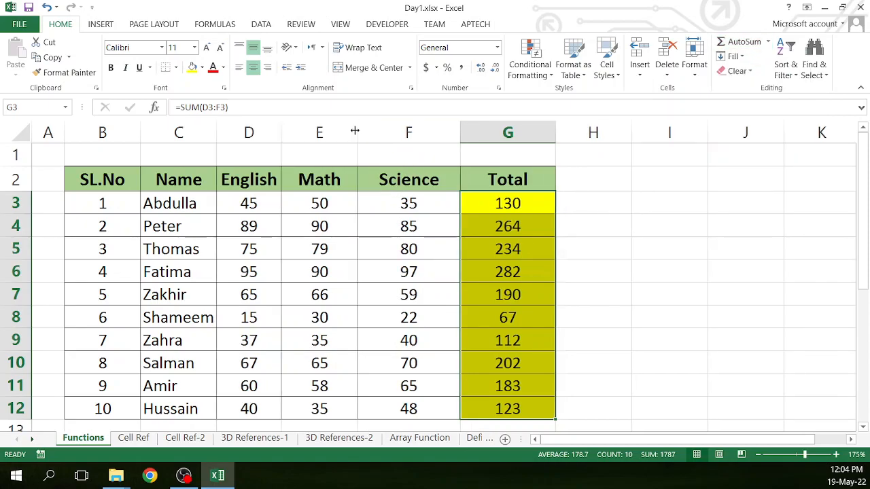
{"action": "left_click_drag", "start_coordinate": [357, 132], "coordinate": [333, 132]}
{"action": "left_click_drag", "start_coordinate": [434, 132], "coordinate": [401, 133]}
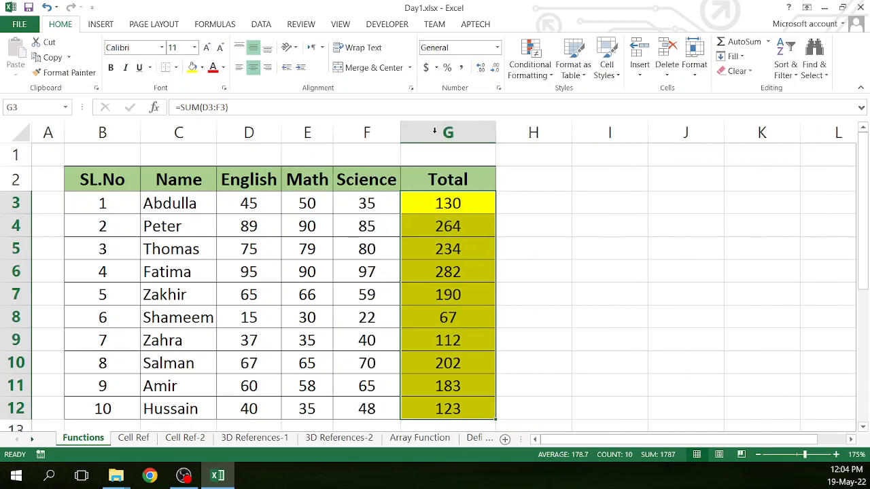
{"action": "left_click_drag", "start_coordinate": [496, 132], "coordinate": [449, 133]}
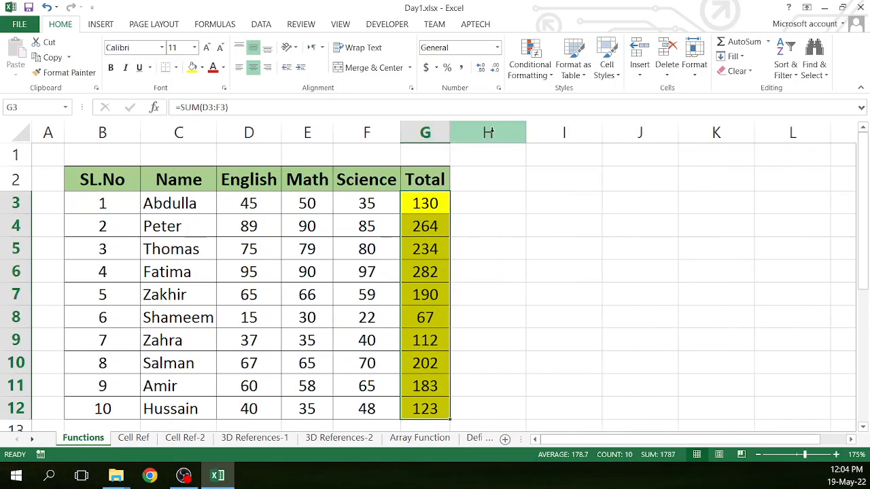
{"action": "left_click", "coordinate": [494, 226]}
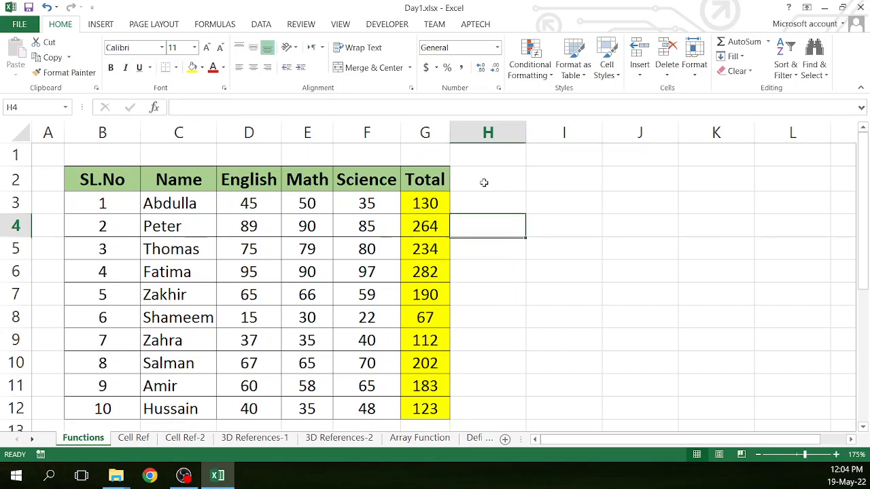
{"action": "left_click_drag", "start_coordinate": [449, 133], "coordinate": [461, 132]}
Copy the Total header into H2 and replace its text with Average.
{"action": "left_click", "coordinate": [435, 183]}
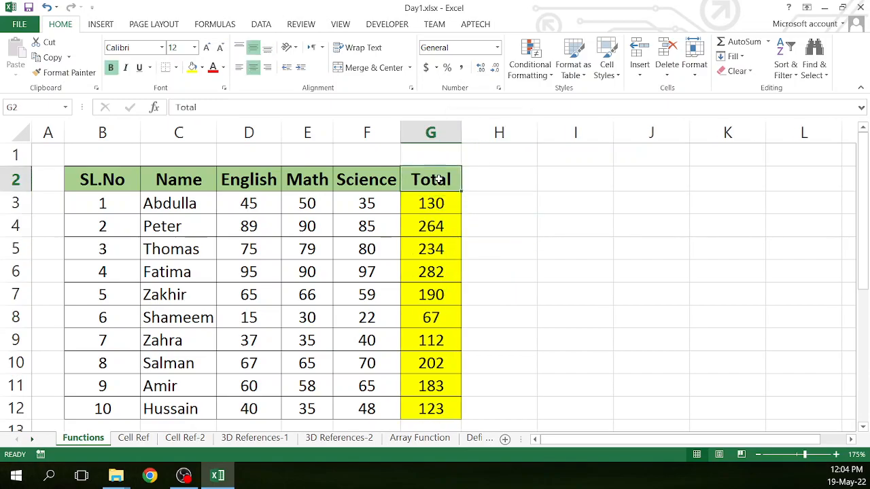
{"action": "key", "text": "ctrl+c"}
{"action": "key", "text": "Right"}
{"action": "key", "text": "Return"}
{"action": "type", "text": "Average"}
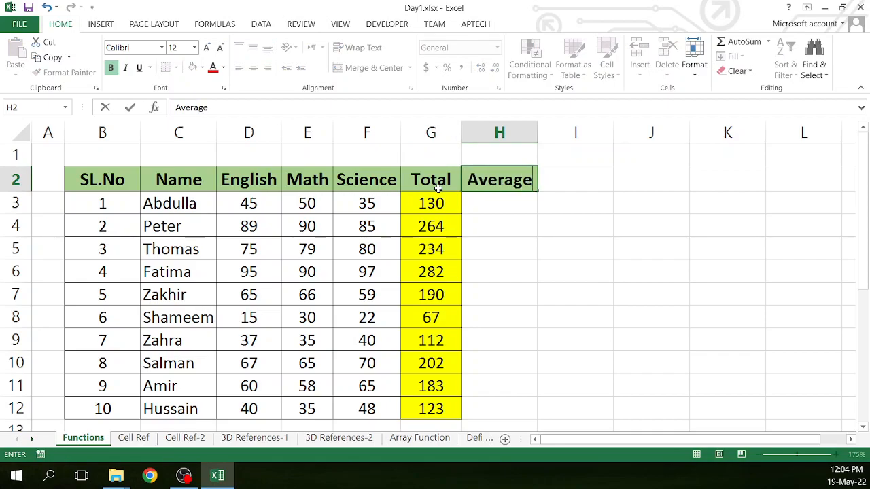
{"action": "key", "text": "Return"}
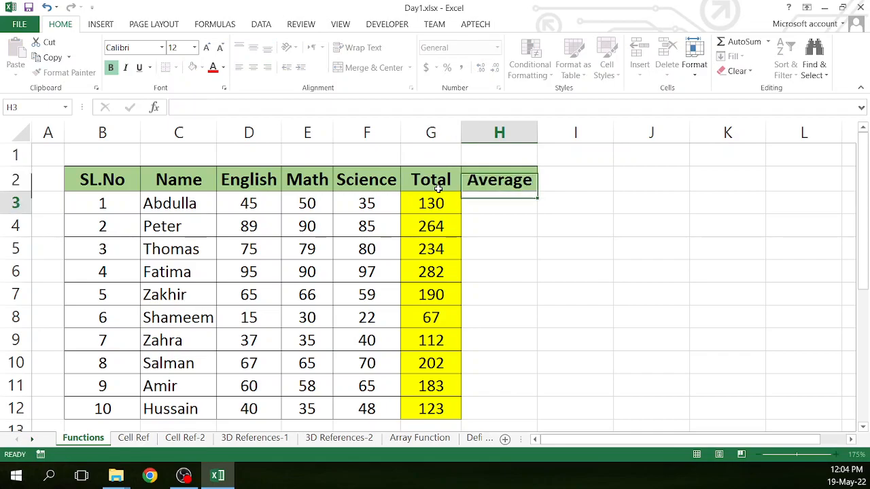
Apply all borders to the Average column range H2:H12.
{"action": "left_click_drag", "start_coordinate": [470, 182], "coordinate": [474, 409]}
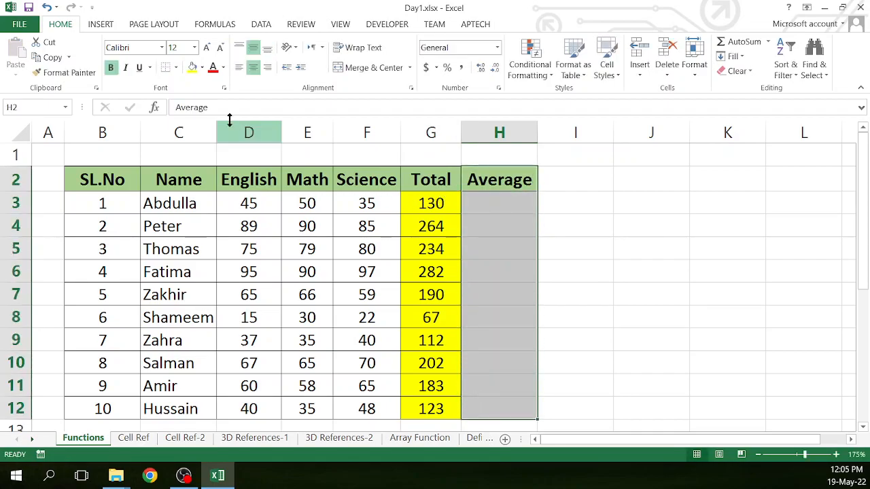
{"action": "left_click", "coordinate": [175, 67]}
{"action": "left_click", "coordinate": [180, 182]}
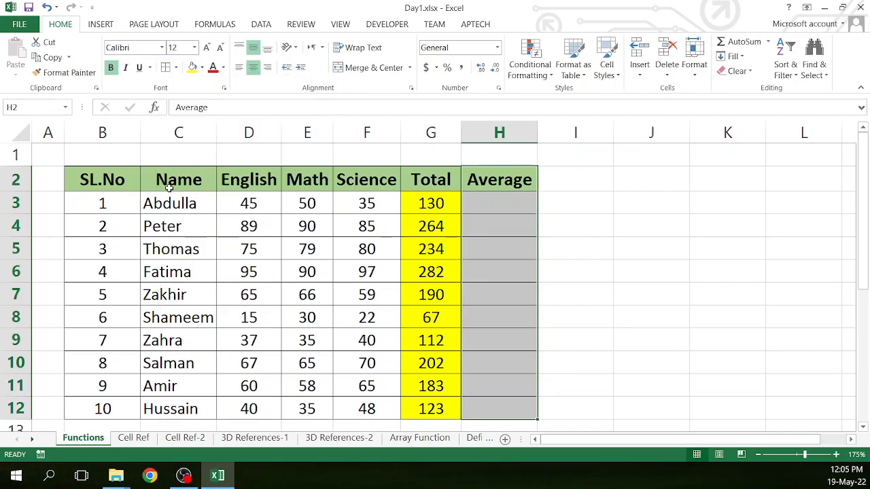
{"action": "left_click", "coordinate": [548, 285]}
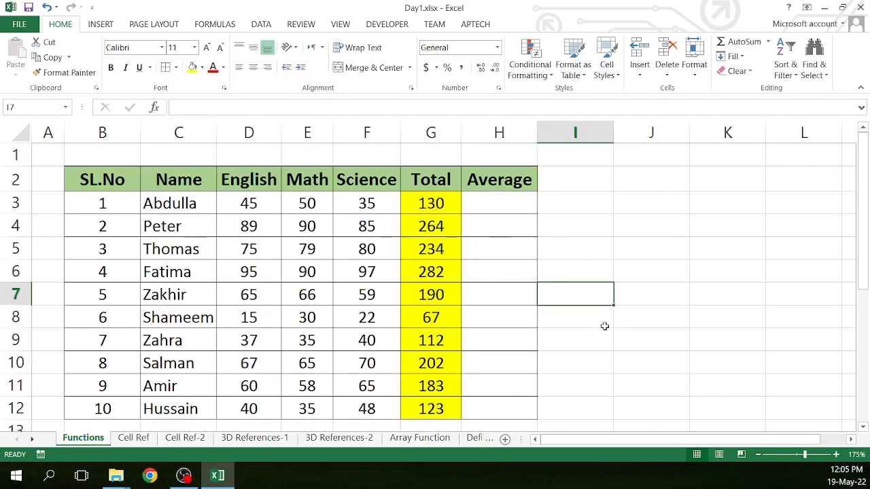
{"action": "left_click", "coordinate": [494, 203]}
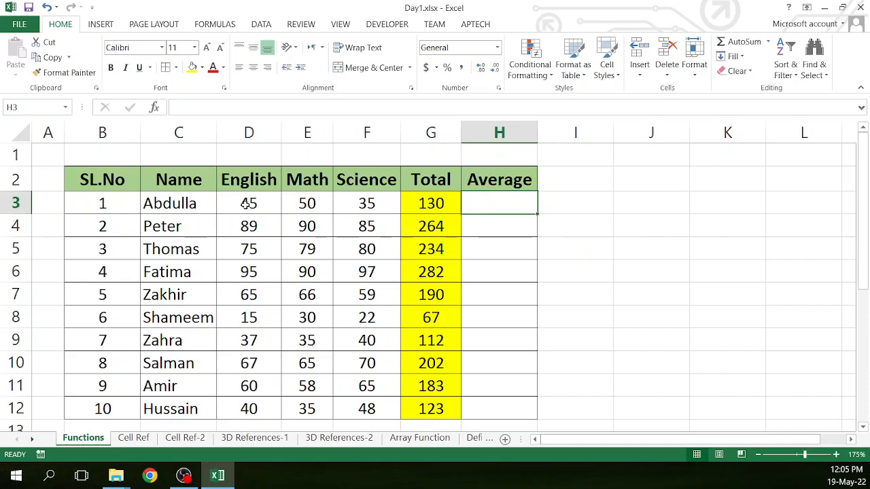
{"action": "left_click_drag", "start_coordinate": [249, 204], "coordinate": [345, 201]}
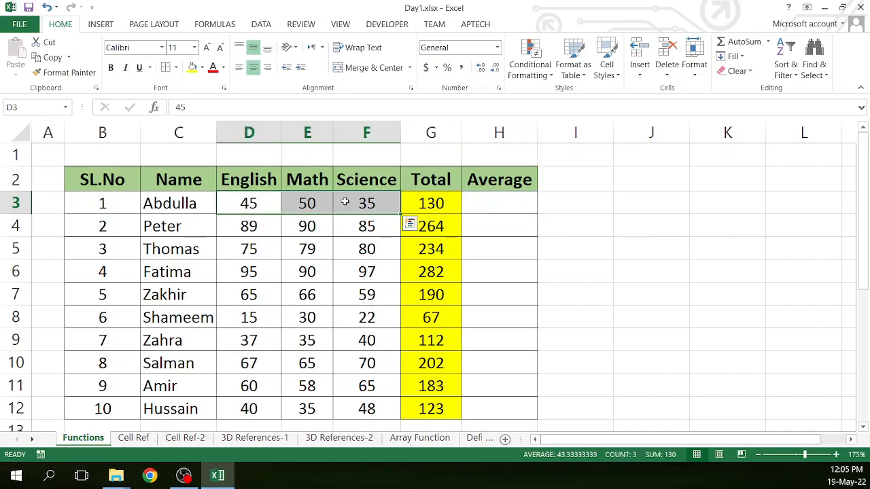
{"action": "left_click", "coordinate": [248, 203]}
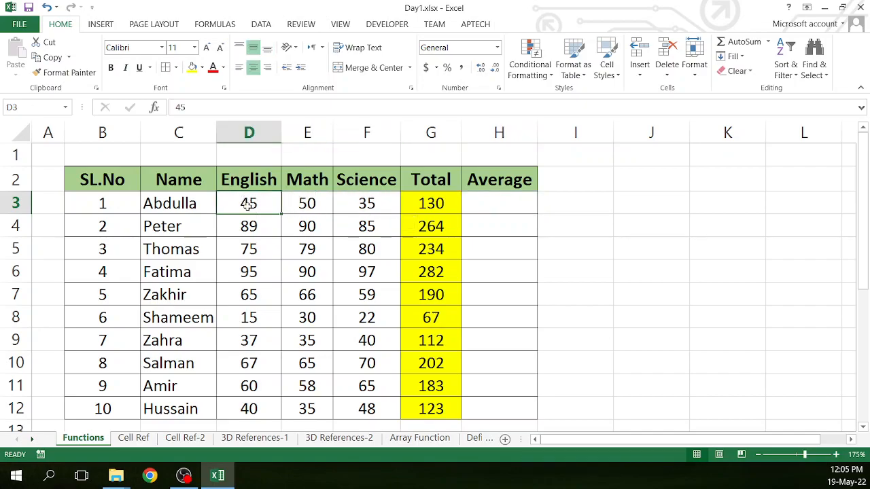
{"action": "left_click_drag", "start_coordinate": [275, 205], "coordinate": [360, 207]}
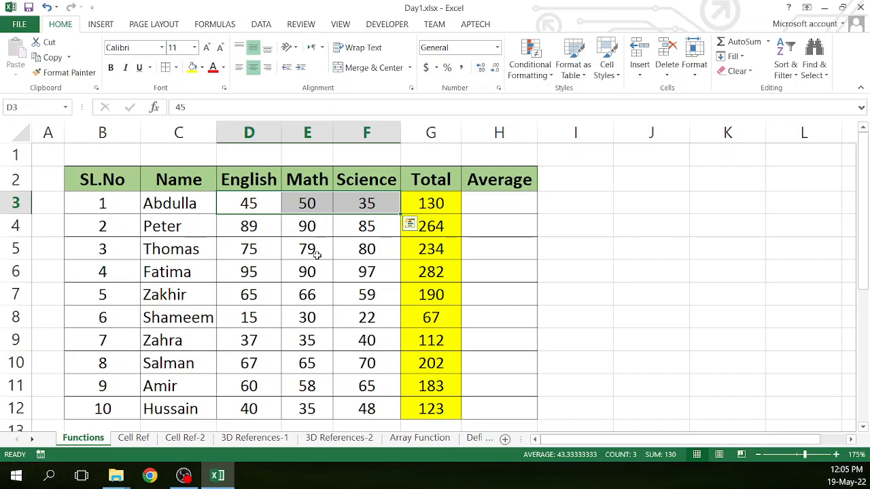
{"action": "left_click", "coordinate": [353, 239]}
Calculate the first student's average in H3 with the AutoSum Average function, changing its range to D3:F3.
{"action": "left_click", "coordinate": [477, 211]}
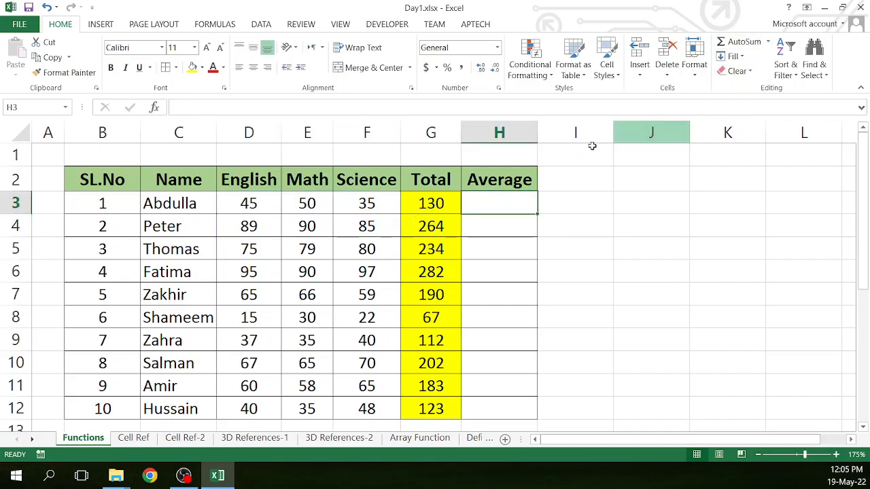
{"action": "left_click", "coordinate": [769, 42]}
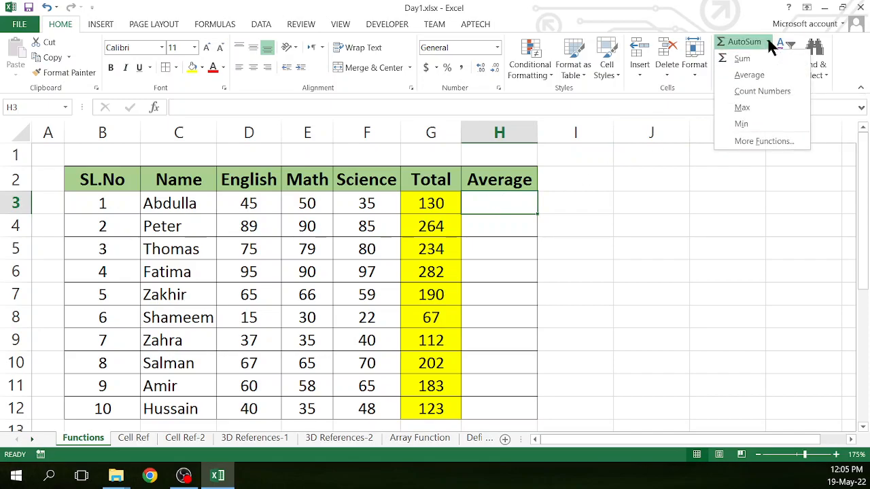
{"action": "left_click", "coordinate": [758, 74]}
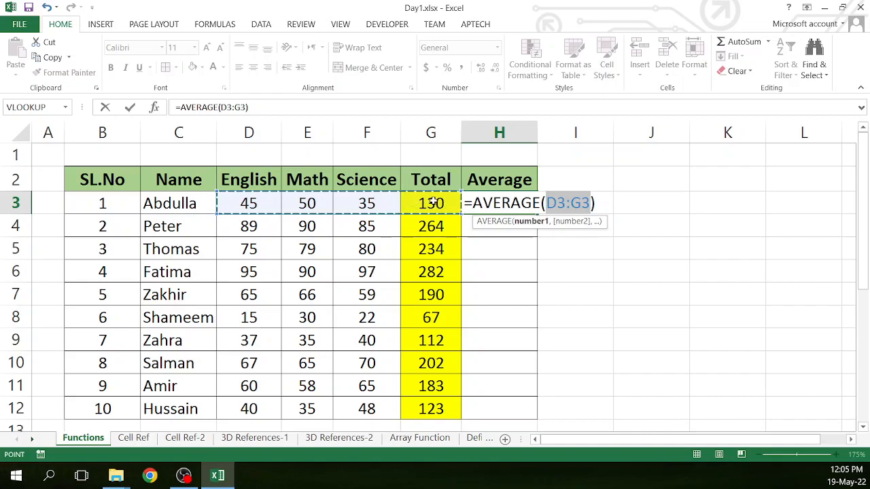
{"action": "left_click_drag", "start_coordinate": [249, 203], "coordinate": [344, 207]}
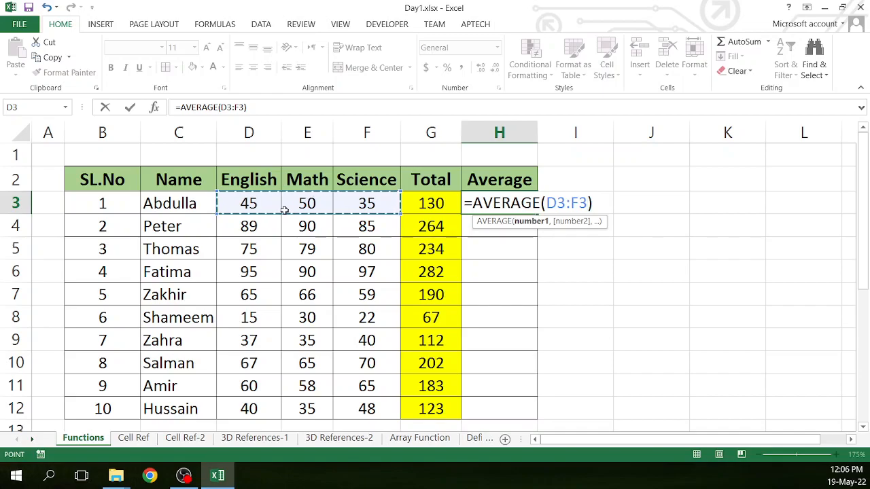
{"action": "key", "text": "Return"}
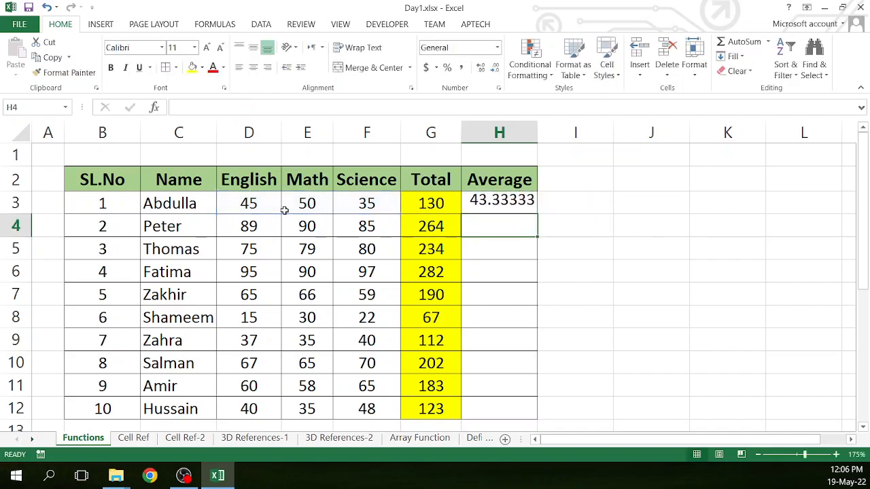
Fill the average formula from H3 down through H12 for all the students.
{"action": "left_click", "coordinate": [501, 203]}
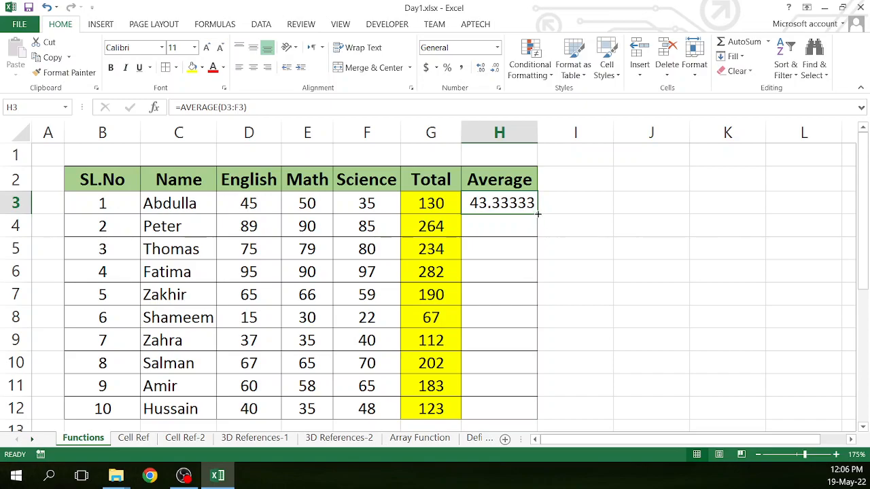
{"action": "left_click_drag", "start_coordinate": [538, 213], "coordinate": [536, 402]}
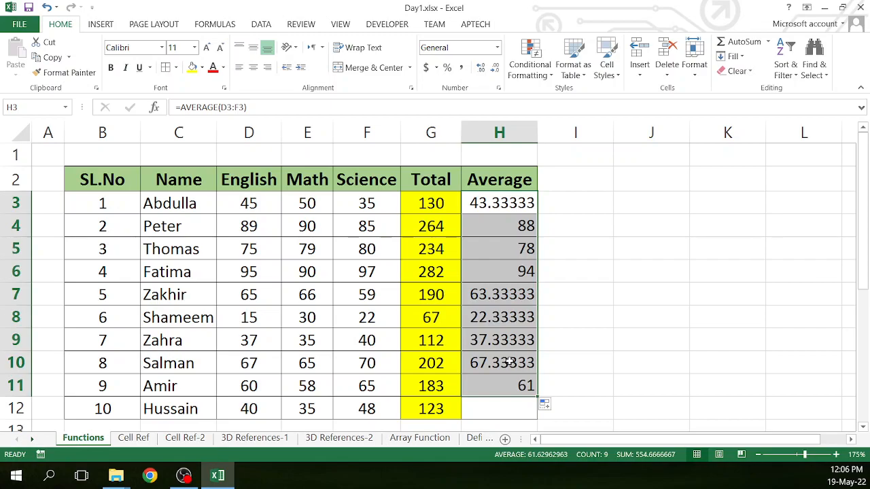
{"action": "left_click_drag", "start_coordinate": [536, 397], "coordinate": [538, 414]}
{"action": "left_click", "coordinate": [520, 329]}
Increase the decimal places of the averages in H3:H12 to nine.
{"action": "left_click_drag", "start_coordinate": [516, 203], "coordinate": [516, 408]}
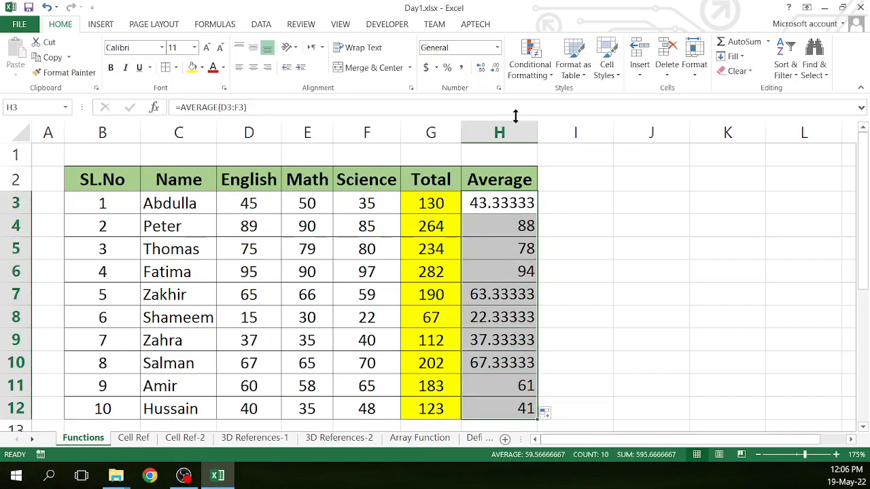
{"action": "left_click", "coordinate": [481, 68]}
{"action": "left_click", "coordinate": [481, 68]}
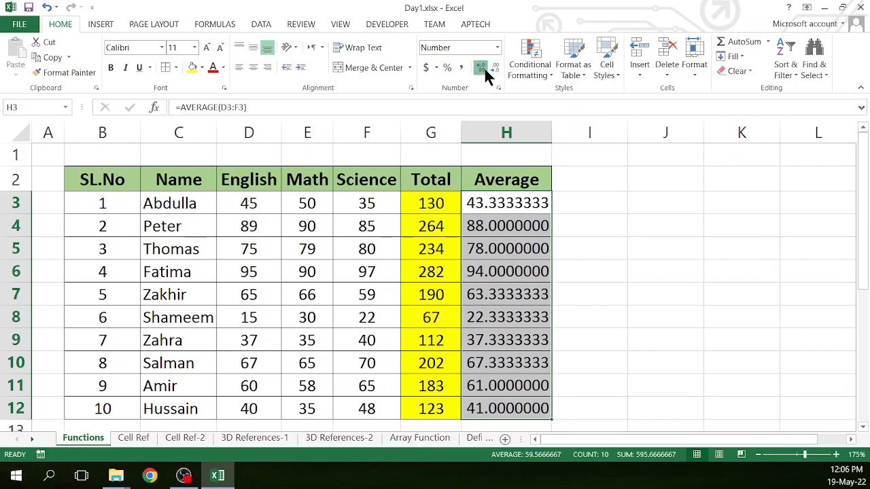
{"action": "left_click", "coordinate": [481, 68]}
{"action": "left_click", "coordinate": [481, 68]}
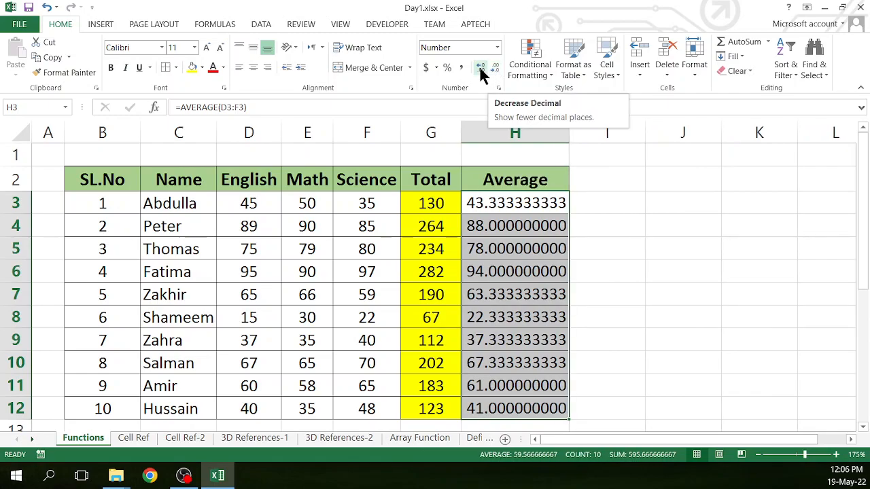
Increase the decimal places of the averages in H3:H12 by three more.
{"action": "left_click", "coordinate": [480, 67]}
{"action": "left_click", "coordinate": [480, 67]}
{"action": "left_click", "coordinate": [479, 67]}
Reduce the decimal places of the averages in H3:H12 until they show as whole numbers.
{"action": "left_click", "coordinate": [496, 66]}
{"action": "left_click", "coordinate": [497, 66]}
{"action": "left_click", "coordinate": [496, 67]}
{"action": "left_click", "coordinate": [496, 67]}
{"action": "left_click", "coordinate": [496, 67]}
{"action": "left_click", "coordinate": [496, 66]}
{"action": "left_click", "coordinate": [497, 67]}
{"action": "left_click", "coordinate": [497, 66]}
{"action": "left_click", "coordinate": [497, 67]}
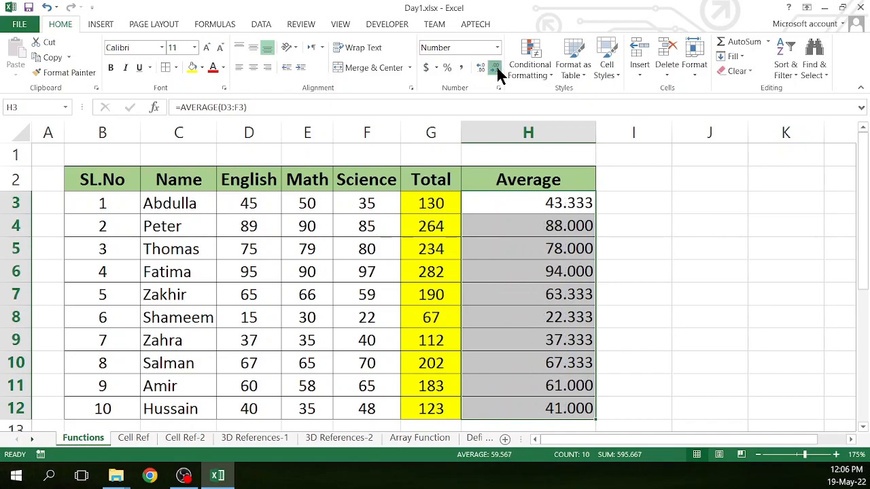
{"action": "left_click", "coordinate": [497, 67]}
{"action": "left_click", "coordinate": [496, 67]}
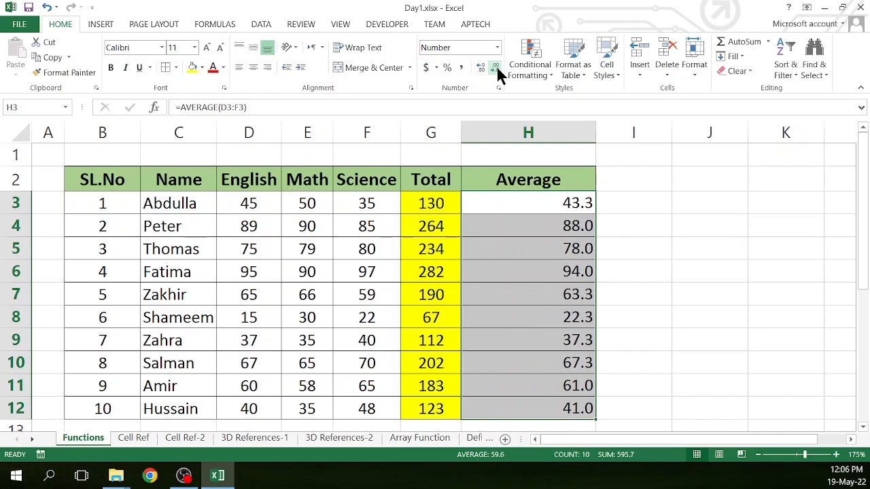
{"action": "left_click", "coordinate": [497, 67]}
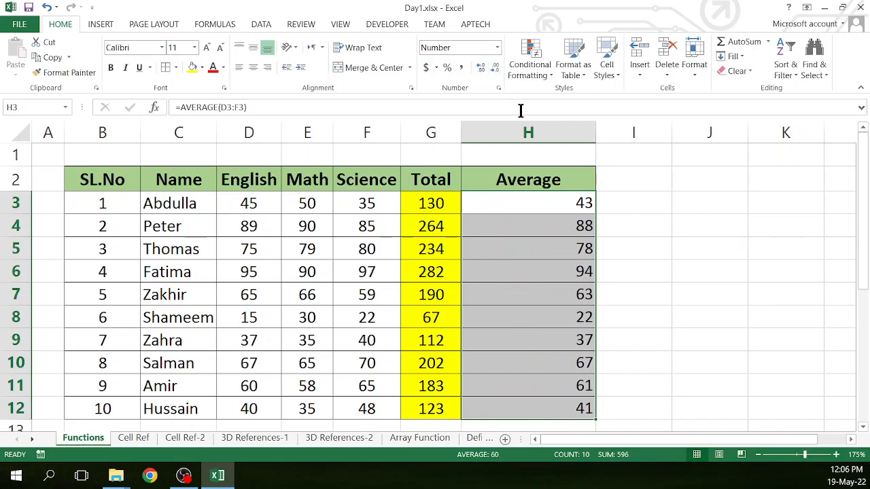
Center the averages in H3:H12 horizontally and vertically, and fit column H's width to its contents.
{"action": "left_click", "coordinate": [252, 67]}
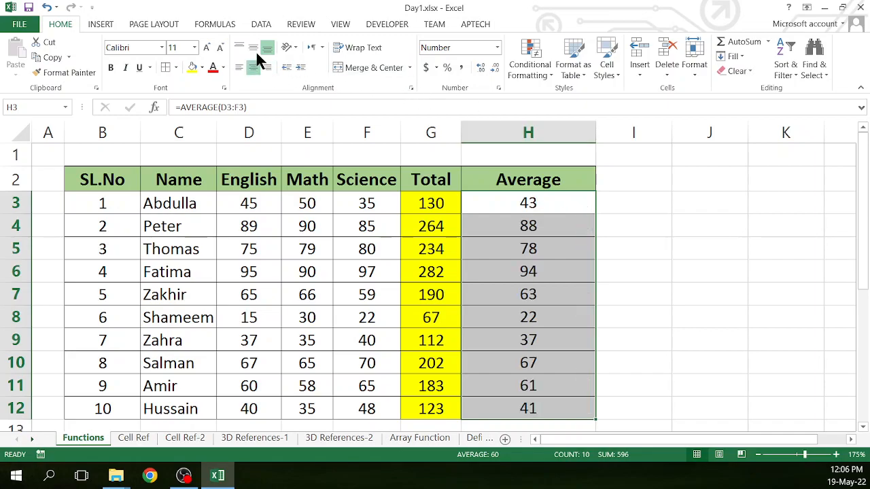
{"action": "left_click", "coordinate": [252, 47]}
{"action": "left_click", "coordinate": [526, 265]}
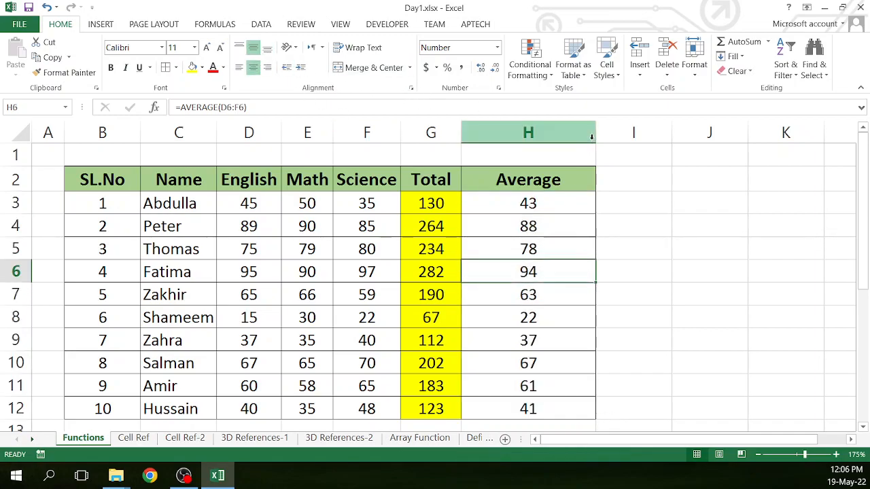
{"action": "double_click", "coordinate": [595, 133]}
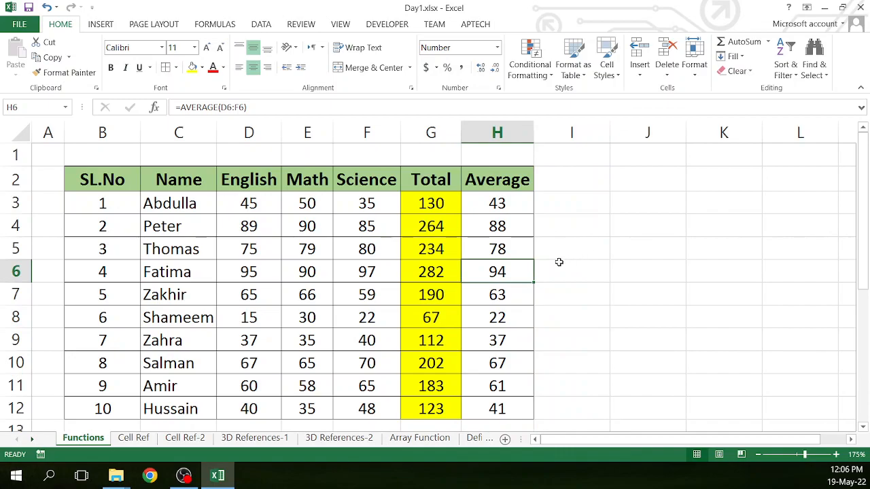
Copy the Average header from H2 to I2 and change its text to "Min".
{"action": "left_click", "coordinate": [508, 179]}
{"action": "key", "text": "ctrl+c"}
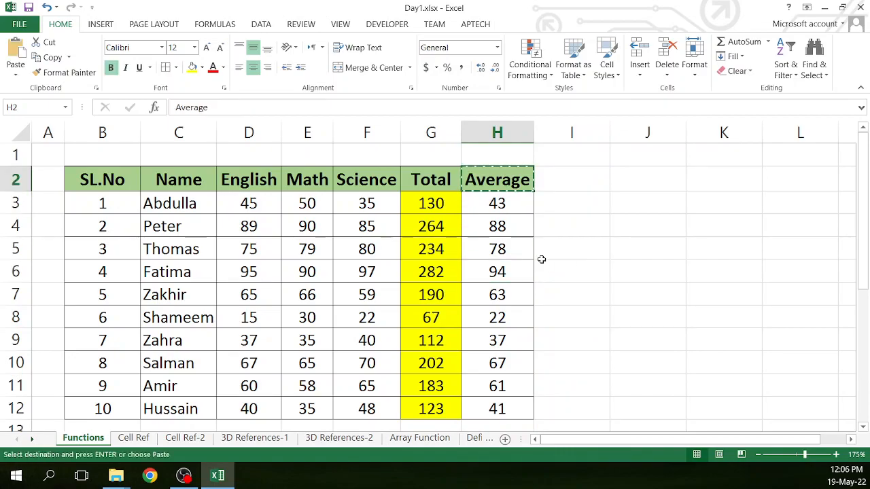
{"action": "key", "text": "Right"}
{"action": "key", "text": "ctrl+v"}
{"action": "key", "text": "Escape"}
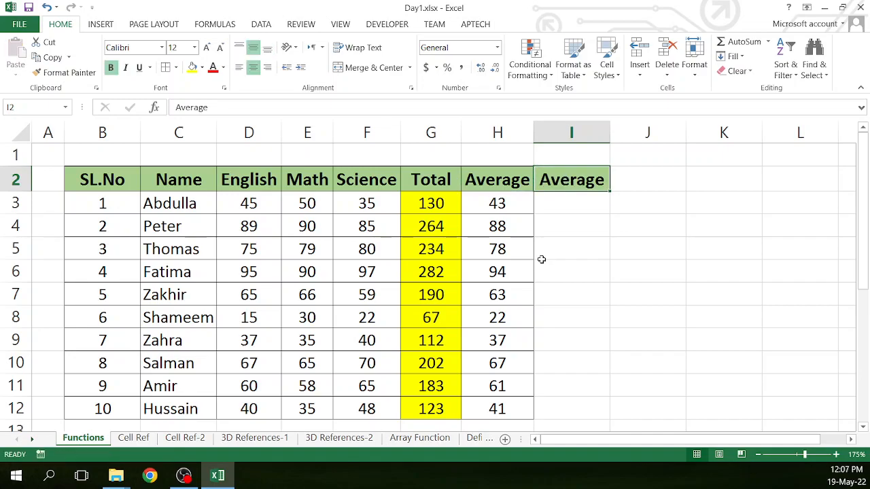
{"action": "type", "text": "Min"}
{"action": "key", "text": "Return"}
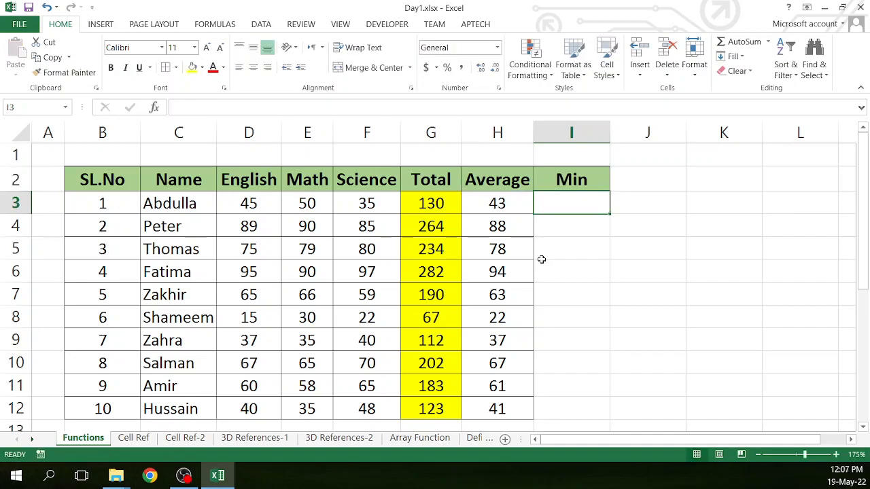
Apply all borders to the Min column range I2:I12.
{"action": "left_click", "coordinate": [569, 178]}
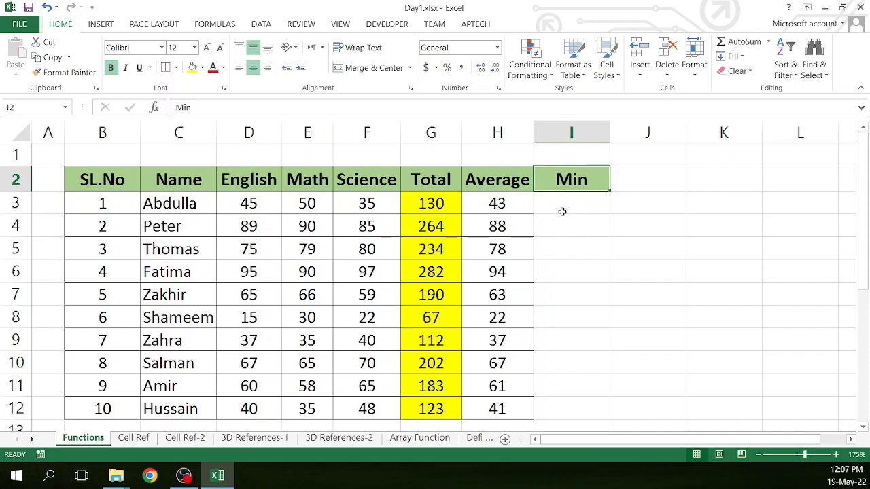
{"action": "left_click_drag", "start_coordinate": [567, 179], "coordinate": [550, 402]}
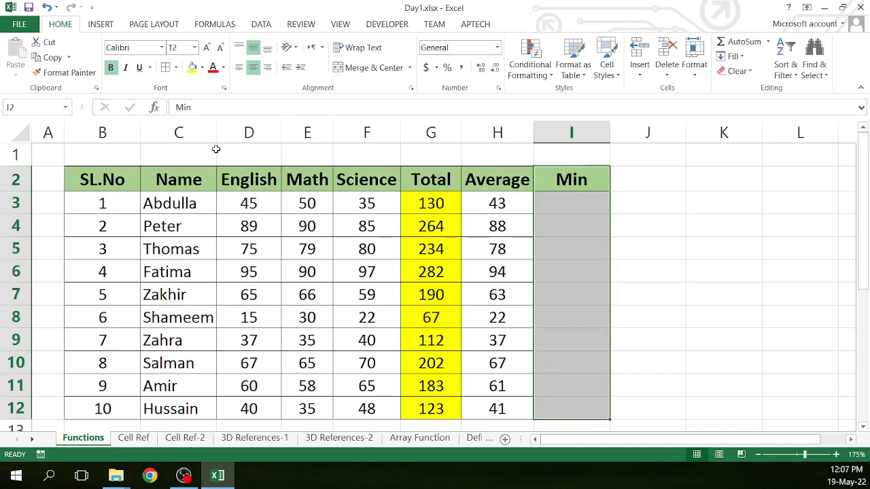
{"action": "left_click", "coordinate": [165, 67]}
Calculate the first student's lowest mark in I3 with the AutoSum Min function, changing its range to D3:F3.
{"action": "left_click", "coordinate": [248, 203]}
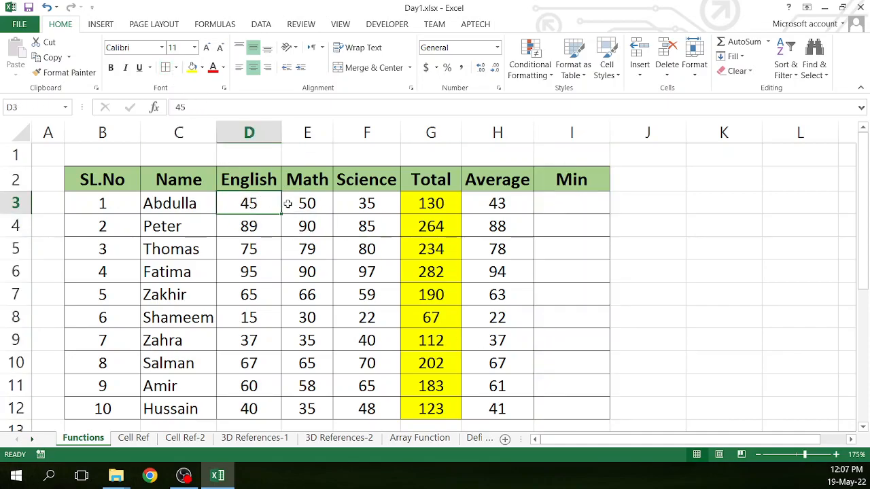
{"action": "left_click_drag", "start_coordinate": [282, 204], "coordinate": [349, 204]}
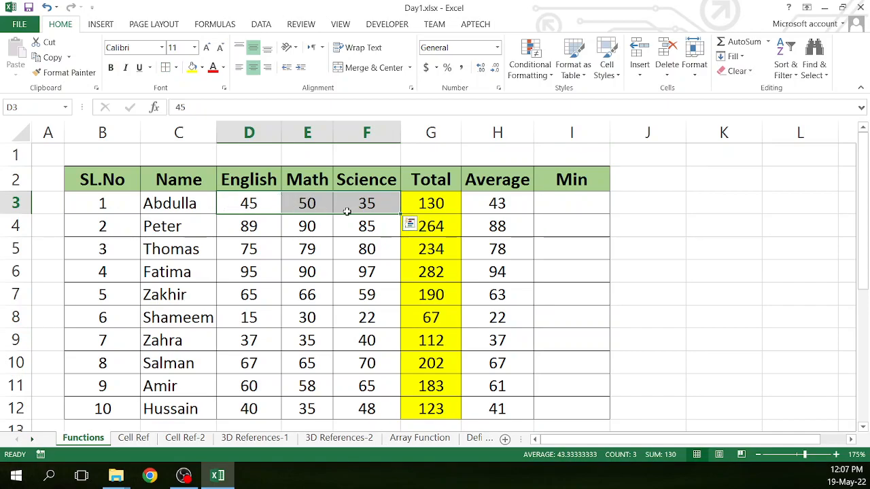
{"action": "left_click", "coordinate": [572, 201]}
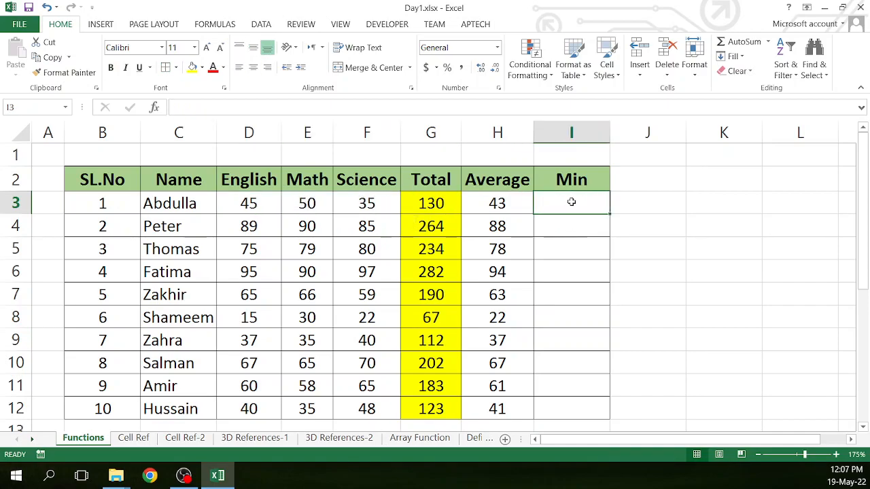
{"action": "left_click", "coordinate": [769, 43]}
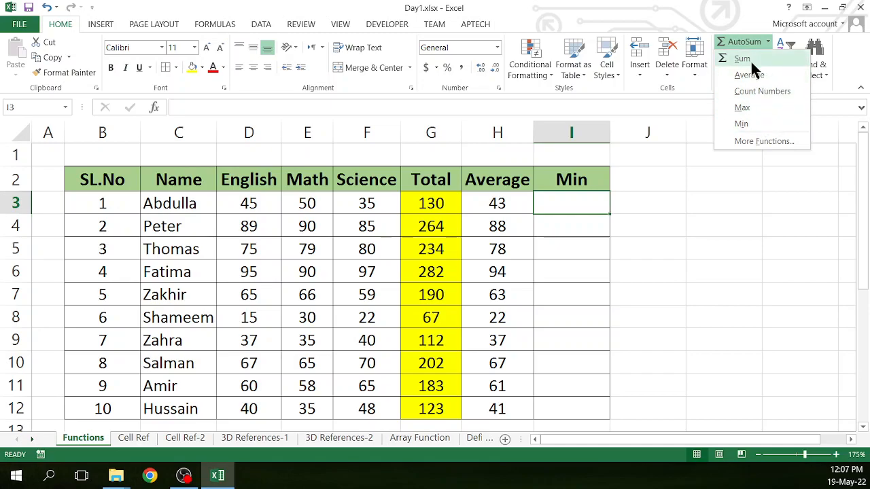
{"action": "left_click", "coordinate": [742, 124]}
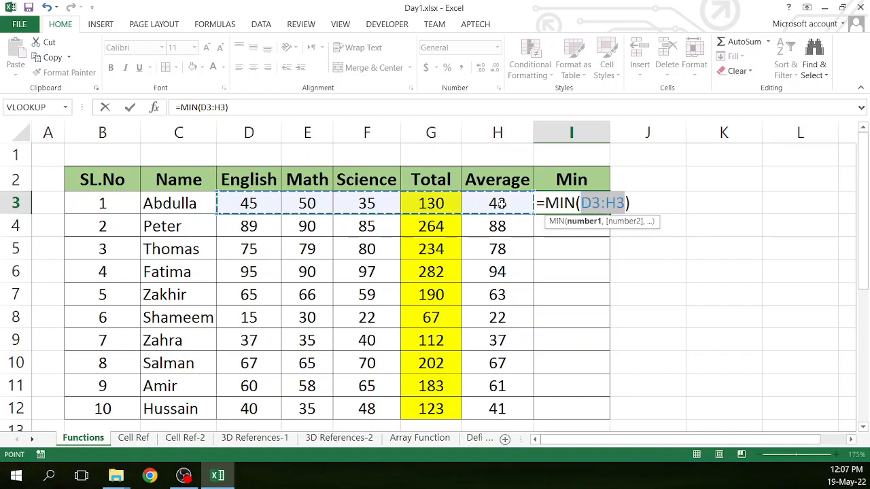
{"action": "left_click_drag", "start_coordinate": [248, 205], "coordinate": [334, 214]}
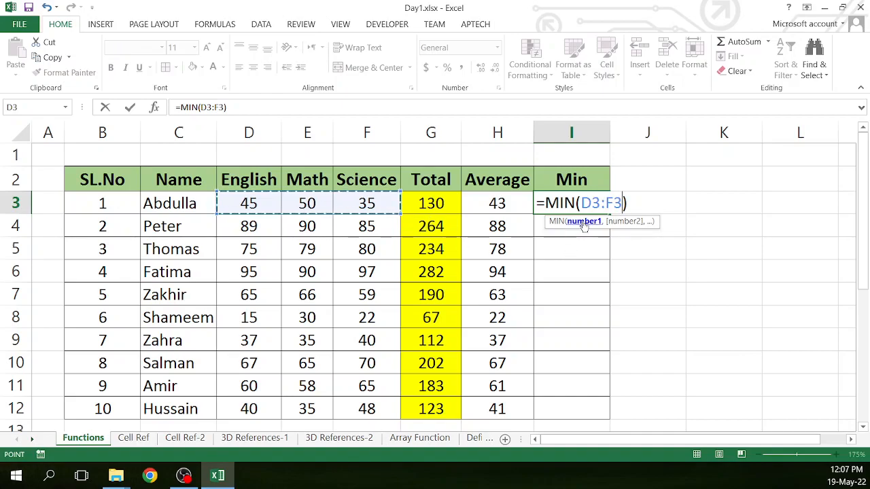
{"action": "key", "text": "Return"}
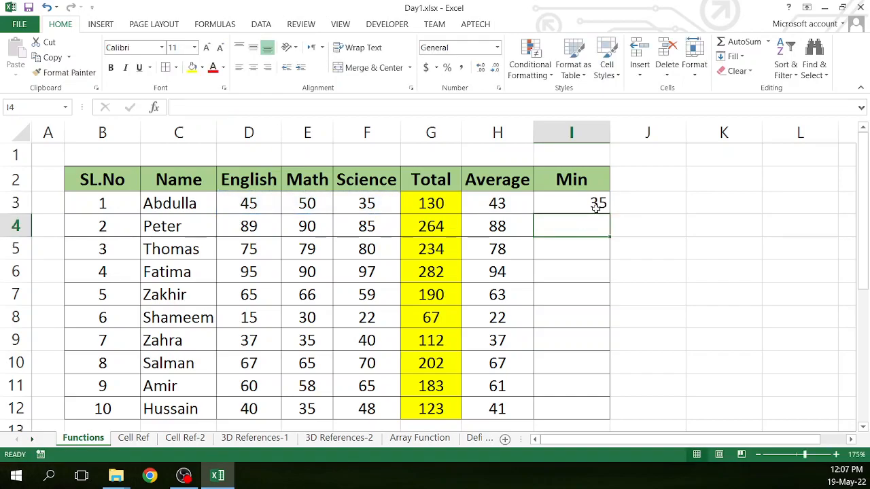
Fill the minimum formula from I3 down through I12 and center the results horizontally and vertically.
{"action": "left_click", "coordinate": [598, 204]}
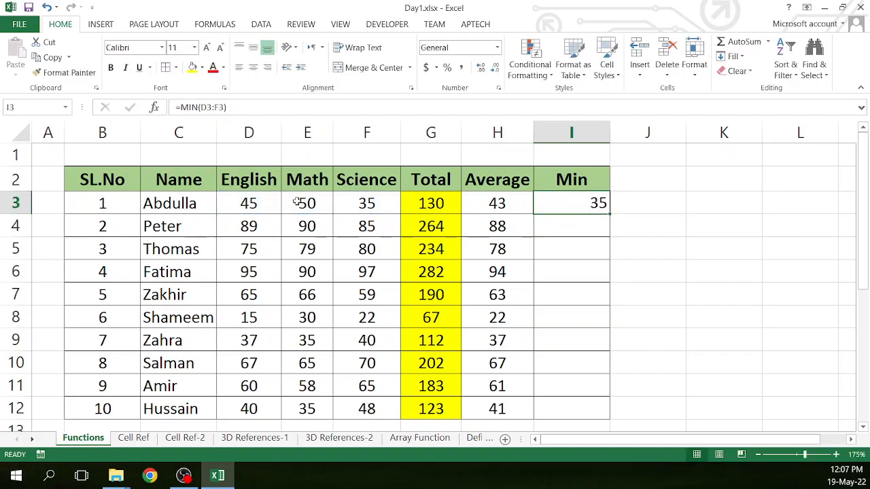
{"action": "double_click", "coordinate": [610, 214]}
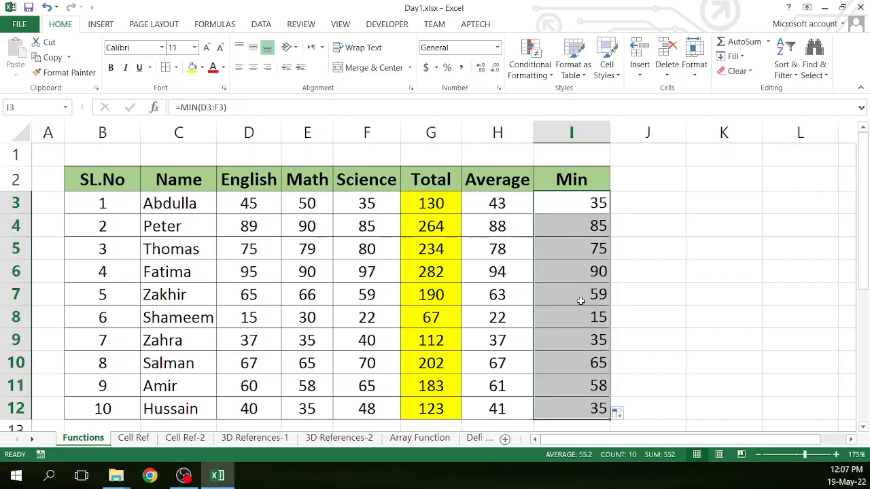
{"action": "left_click", "coordinate": [253, 67]}
{"action": "left_click", "coordinate": [250, 47]}
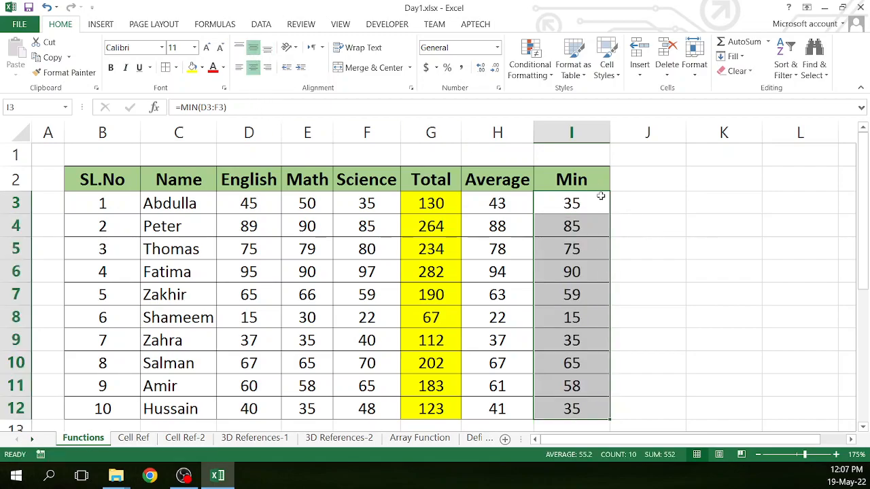
{"action": "left_click", "coordinate": [588, 225]}
{"action": "left_click", "coordinate": [577, 211]}
{"action": "left_click", "coordinate": [575, 224]}
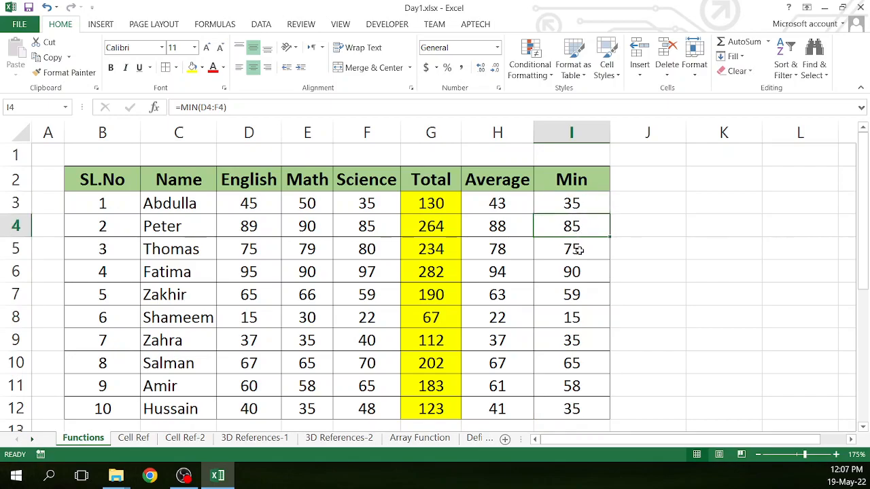
{"action": "left_click_drag", "start_coordinate": [245, 224], "coordinate": [364, 226]}
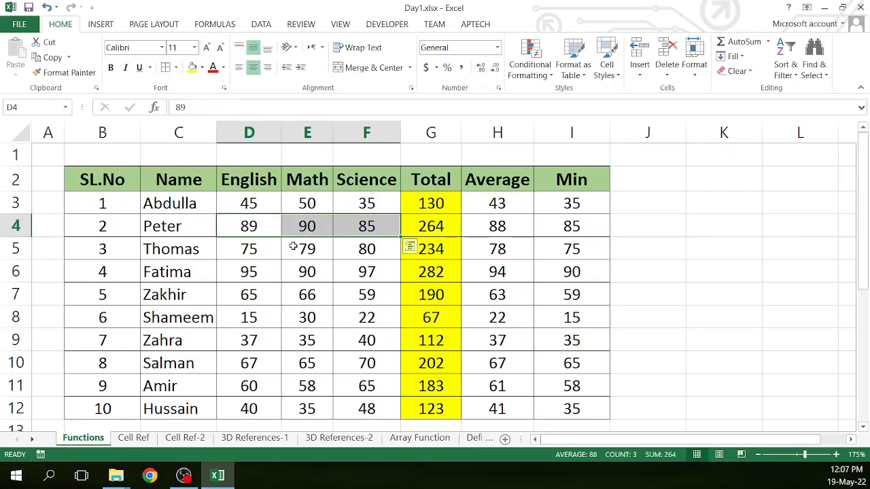
{"action": "left_click_drag", "start_coordinate": [249, 249], "coordinate": [367, 248]}
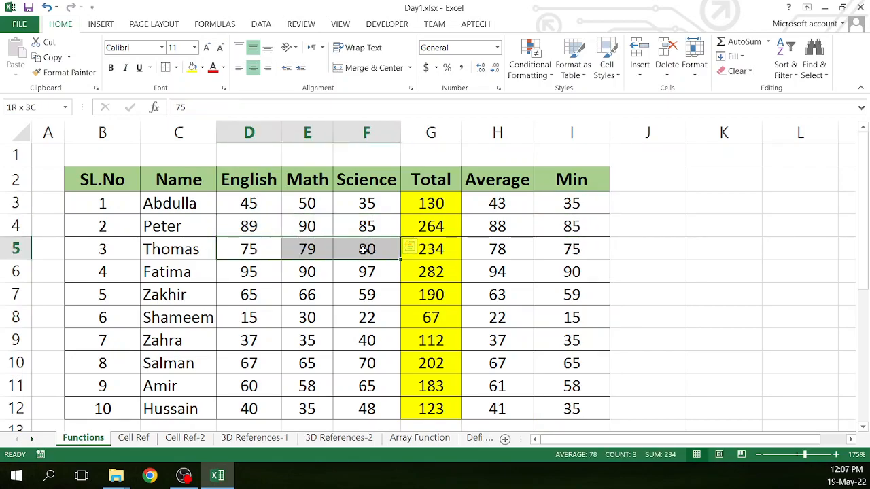
Copy the Min header from I2 to J2 and change its text to "Max".
{"action": "left_click", "coordinate": [584, 187]}
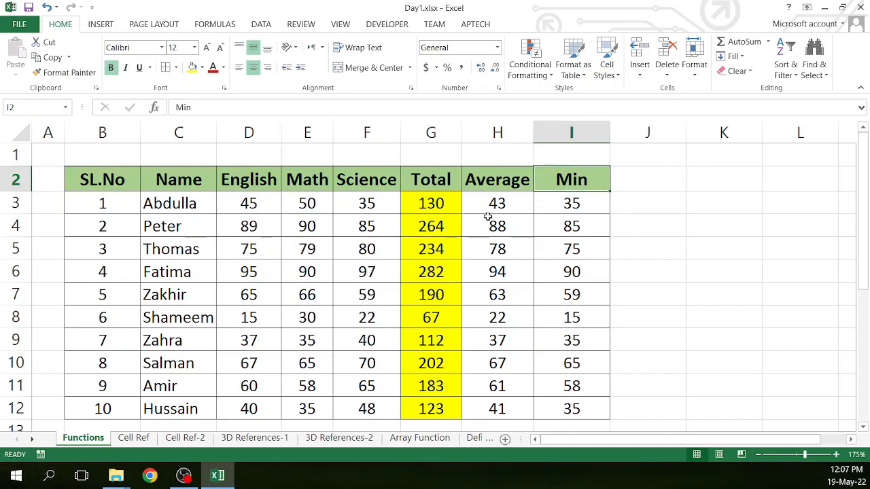
{"action": "key", "text": "ctrl+c"}
{"action": "key", "text": "Right"}
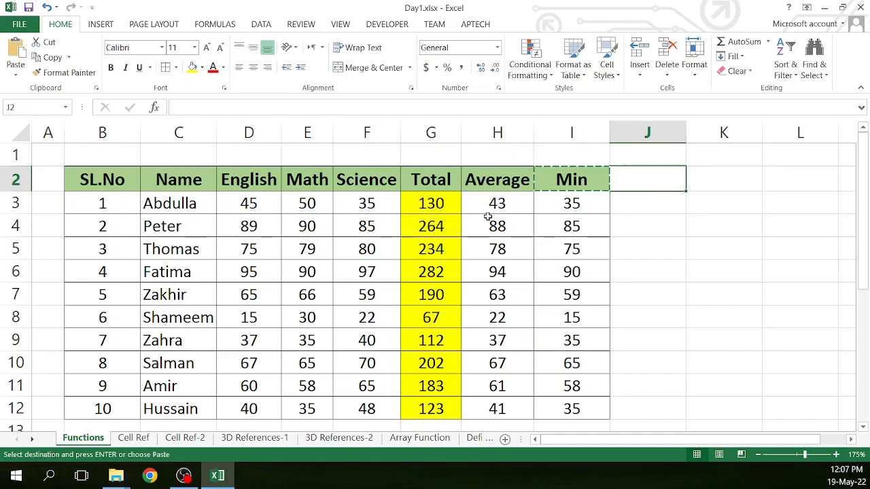
{"action": "key", "text": "Return"}
{"action": "type", "text": "Max"}
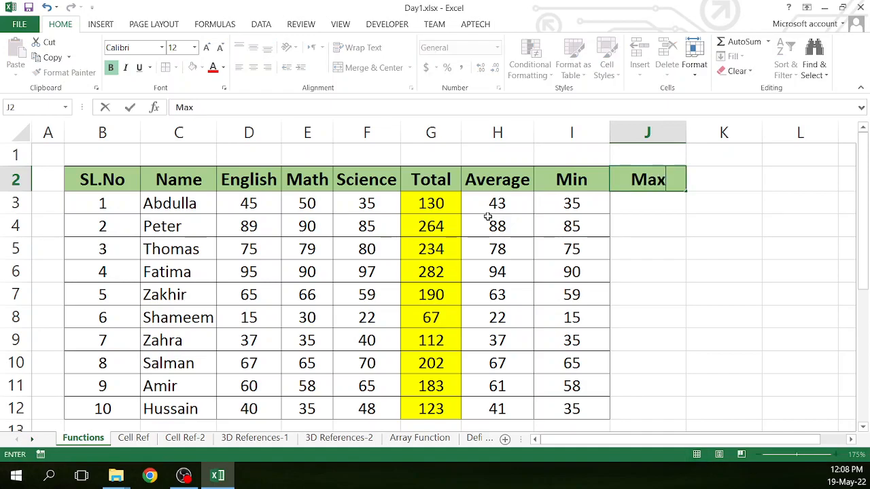
{"action": "key", "text": "Return"}
Apply all borders to the Max column range J2:J12 and center it horizontally.
{"action": "left_click_drag", "start_coordinate": [618, 179], "coordinate": [641, 405]}
{"action": "left_click", "coordinate": [253, 66]}
{"action": "left_click", "coordinate": [253, 66]}
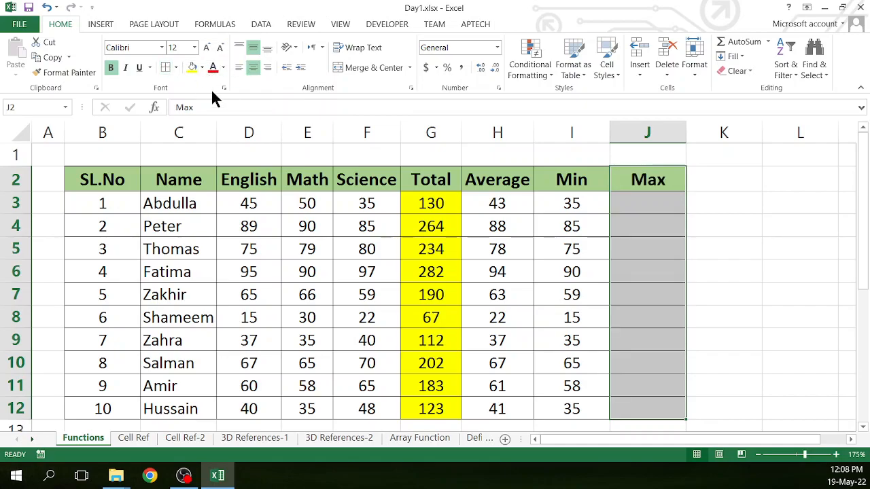
Calculate the first student's highest mark in J3 with the AutoSum Max function, changing its range to D3:F3.
{"action": "left_click", "coordinate": [651, 204]}
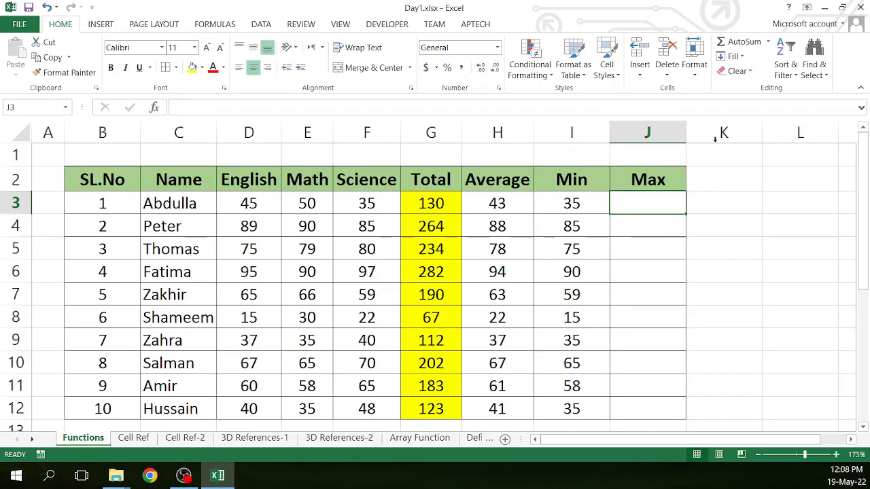
{"action": "left_click", "coordinate": [771, 42]}
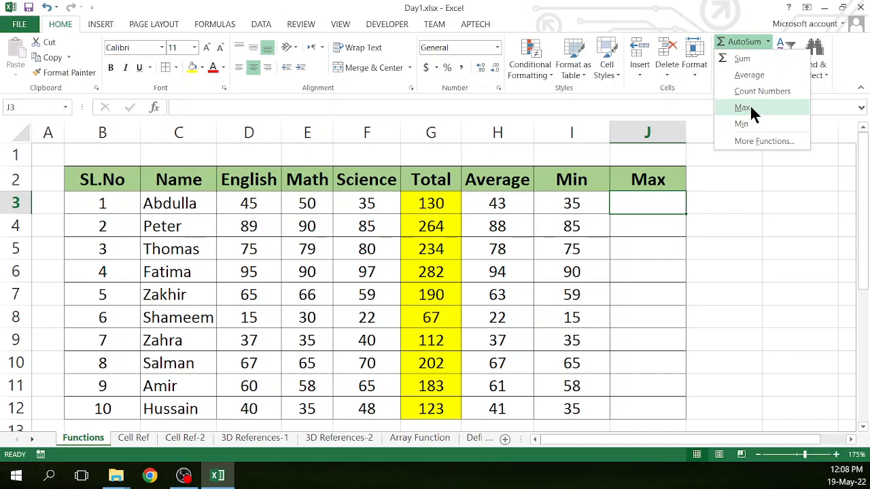
{"action": "left_click", "coordinate": [768, 42]}
{"action": "left_click", "coordinate": [769, 42]}
{"action": "left_click", "coordinate": [768, 43]}
{"action": "left_click", "coordinate": [768, 43]}
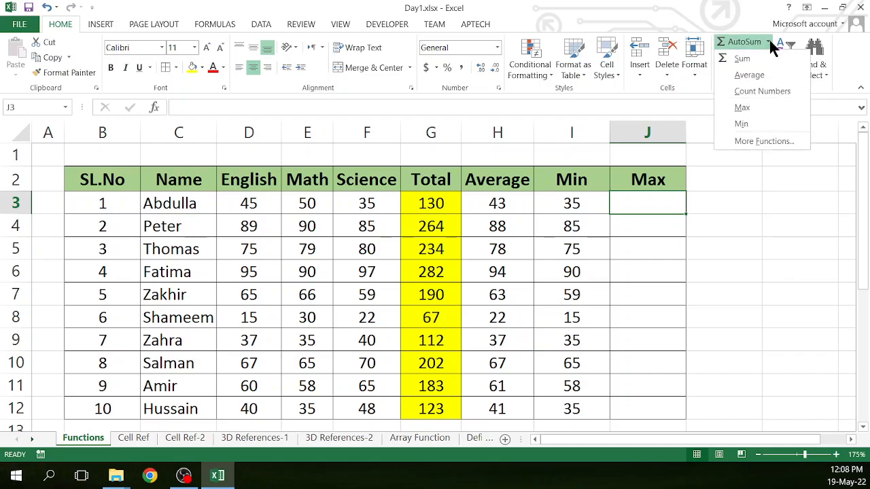
{"action": "left_click", "coordinate": [757, 106]}
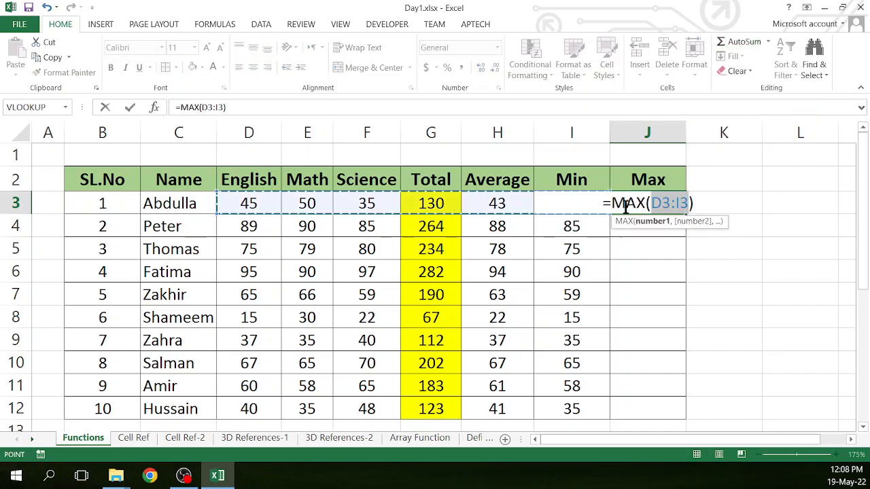
{"action": "left_click_drag", "start_coordinate": [266, 202], "coordinate": [352, 205]}
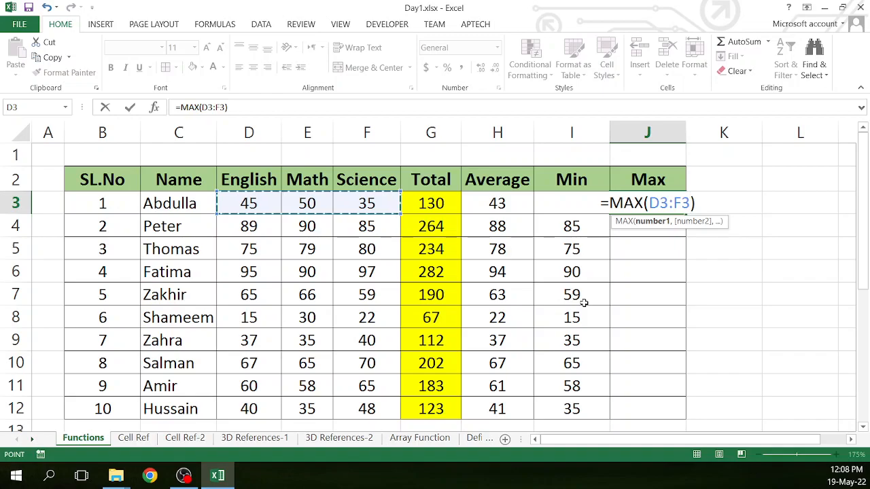
{"action": "key", "text": "Return"}
{"action": "left_click", "coordinate": [651, 204]}
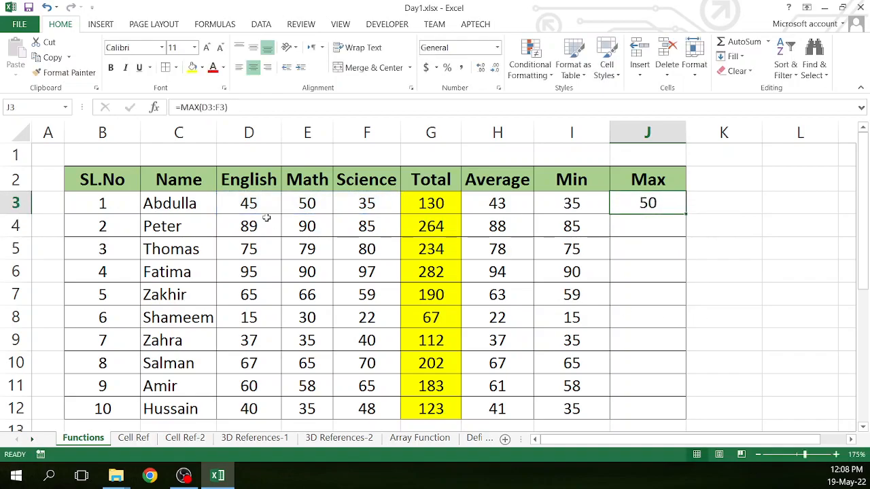
{"action": "left_click", "coordinate": [574, 203]}
{"action": "left_click", "coordinate": [362, 205]}
{"action": "left_click", "coordinate": [329, 203]}
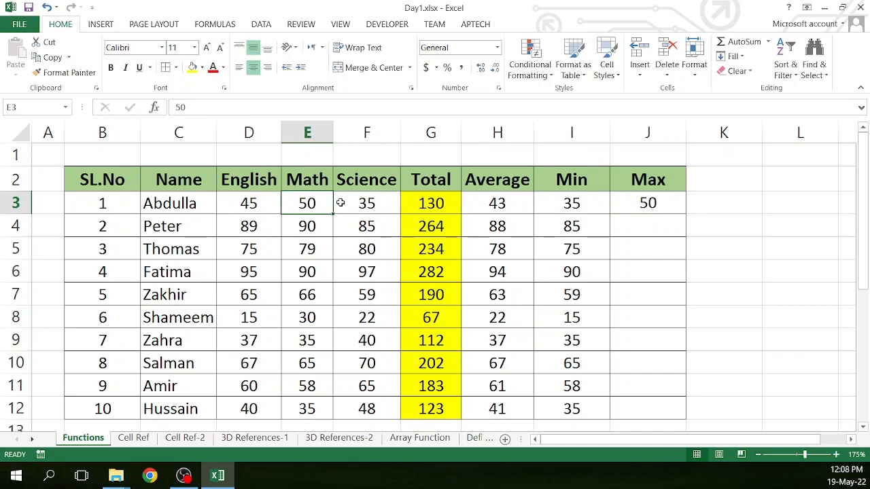
Fill the maximum formula from J3 down through J12.
{"action": "left_click", "coordinate": [647, 210]}
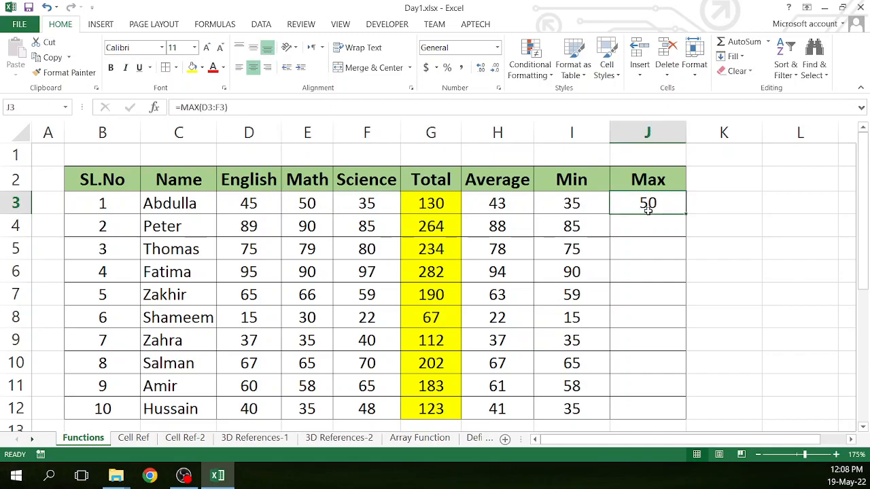
{"action": "double_click", "coordinate": [687, 214]}
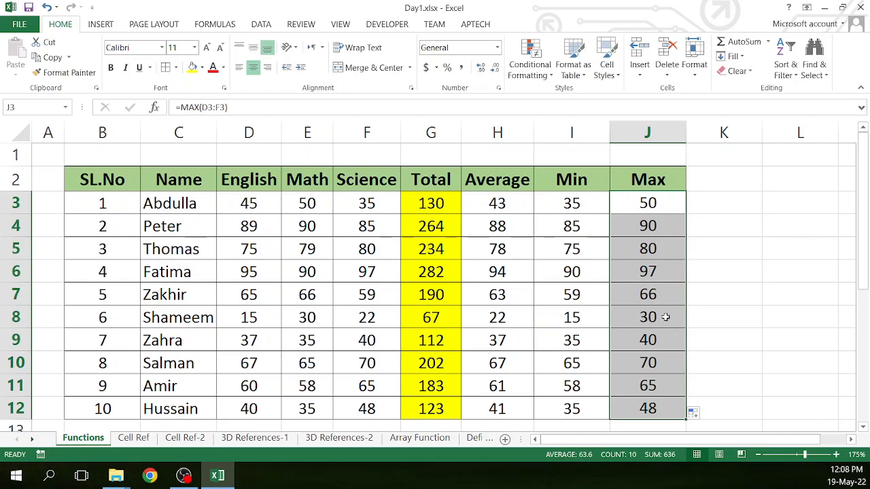
{"action": "left_click", "coordinate": [720, 295]}
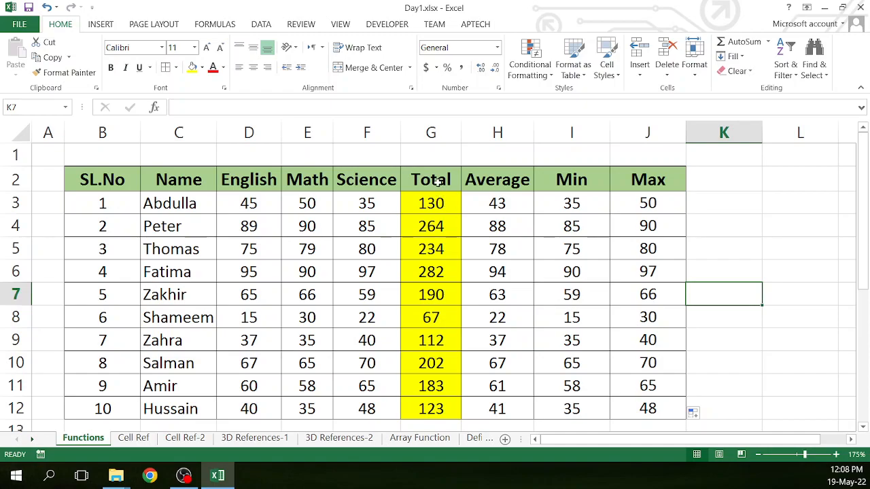
{"action": "left_click_drag", "start_coordinate": [434, 180], "coordinate": [431, 407]}
{"action": "left_click_drag", "start_coordinate": [506, 189], "coordinate": [499, 337]}
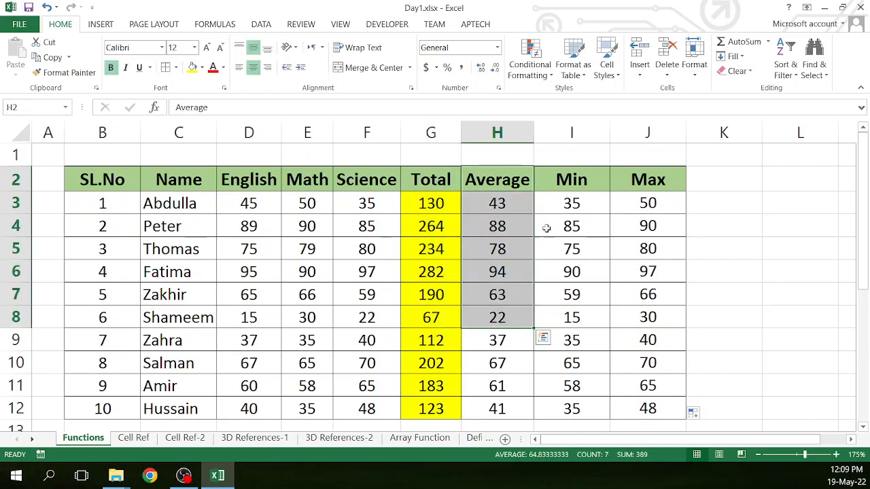
{"action": "left_click_drag", "start_coordinate": [566, 181], "coordinate": [571, 295]}
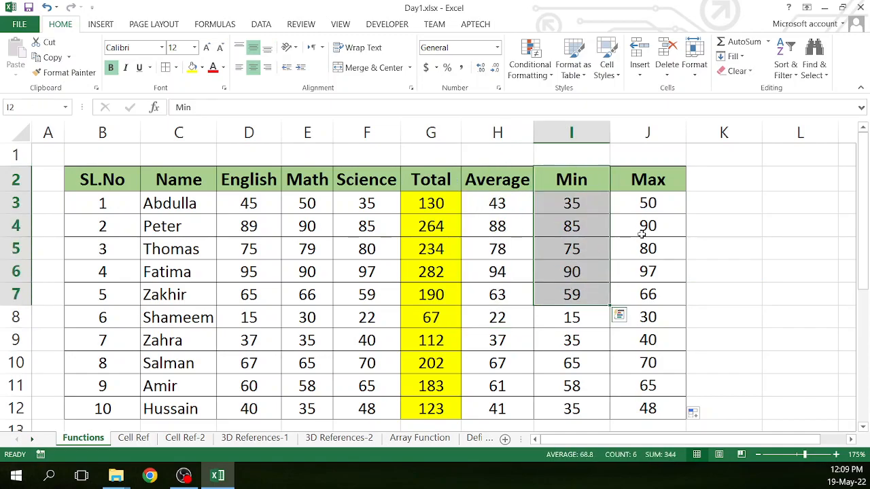
{"action": "left_click_drag", "start_coordinate": [656, 178], "coordinate": [649, 296]}
{"action": "left_click", "coordinate": [657, 274]}
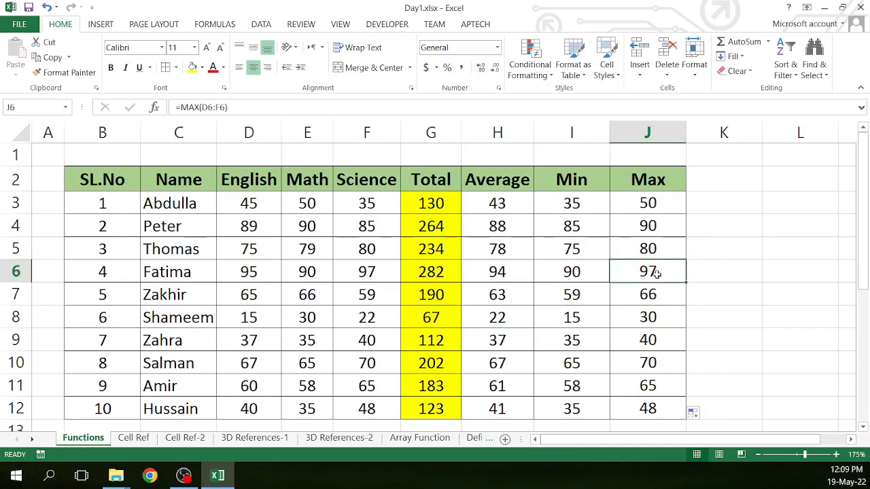
Copy the Max header from J2 to K2 and change its text to "%".
{"action": "left_click", "coordinate": [649, 189]}
{"action": "key", "text": "ctrl+c"}
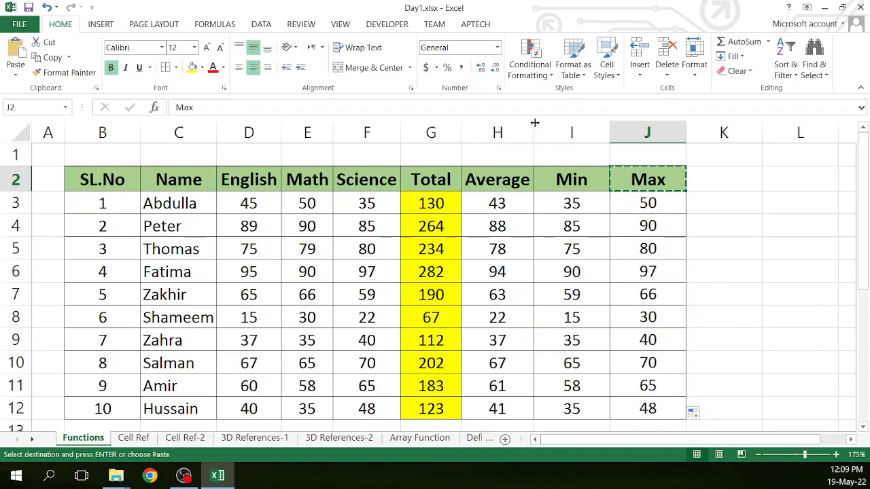
{"action": "key", "text": "Right"}
{"action": "key", "text": "Return"}
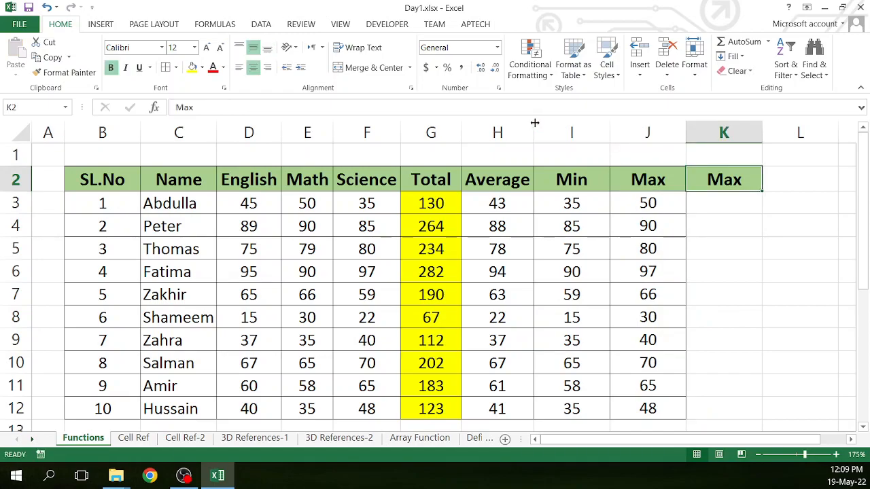
{"action": "type", "text": "%"}
{"action": "key", "text": "Return"}
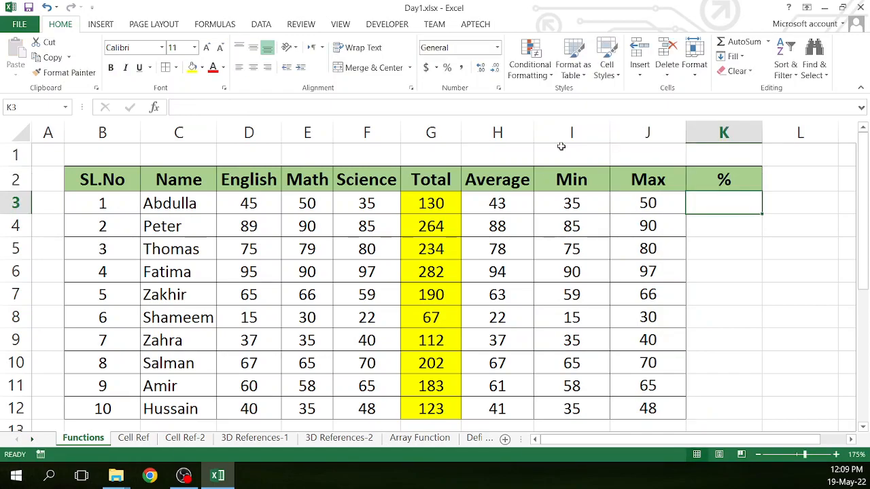
{"action": "left_click_drag", "start_coordinate": [256, 202], "coordinate": [360, 204]}
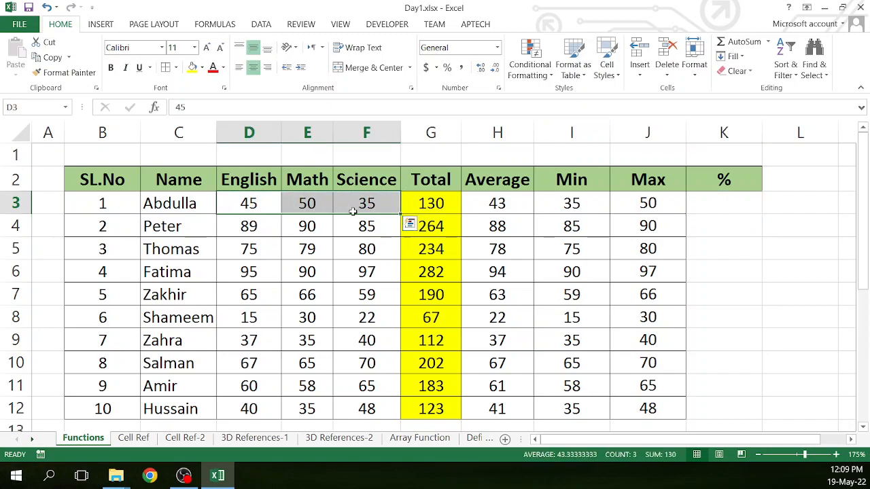
{"action": "left_click", "coordinate": [255, 204]}
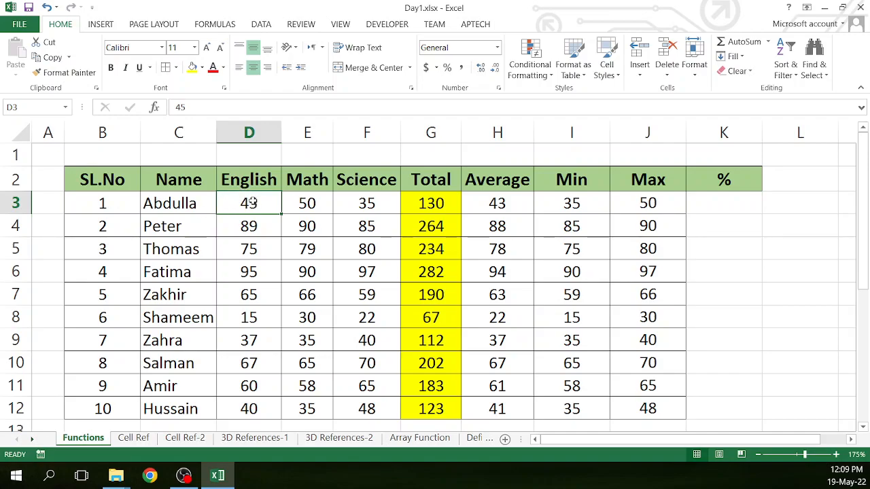
{"action": "left_click", "coordinate": [313, 203]}
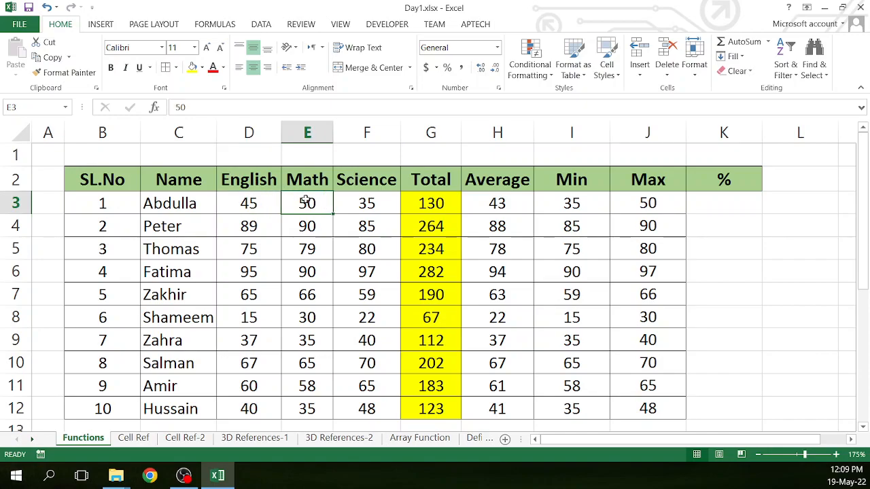
{"action": "left_click", "coordinate": [365, 205]}
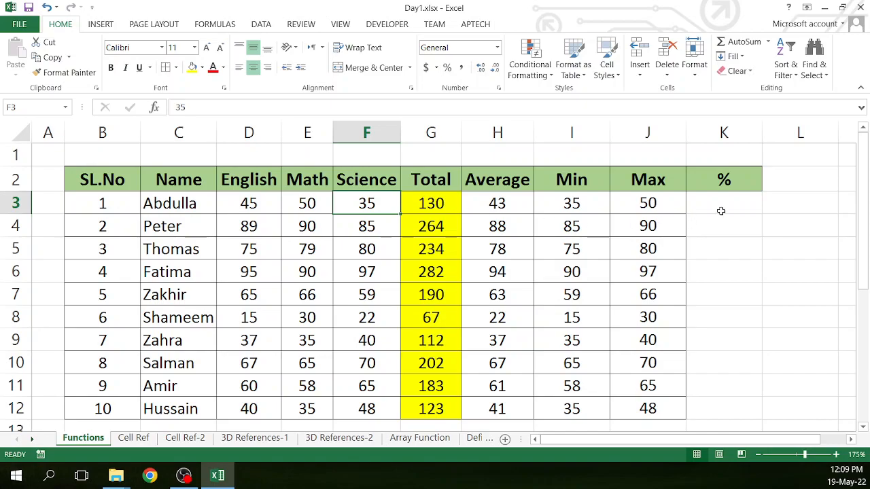
Apply all borders to the percentage column range K2:K12.
{"action": "left_click_drag", "start_coordinate": [719, 186], "coordinate": [712, 404]}
{"action": "left_click", "coordinate": [167, 67]}
{"action": "left_click", "coordinate": [239, 207]}
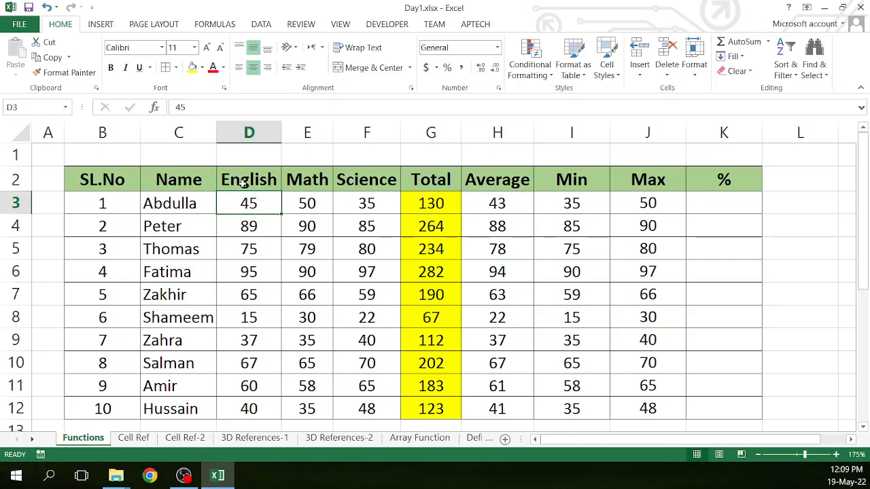
{"action": "left_click", "coordinate": [322, 207]}
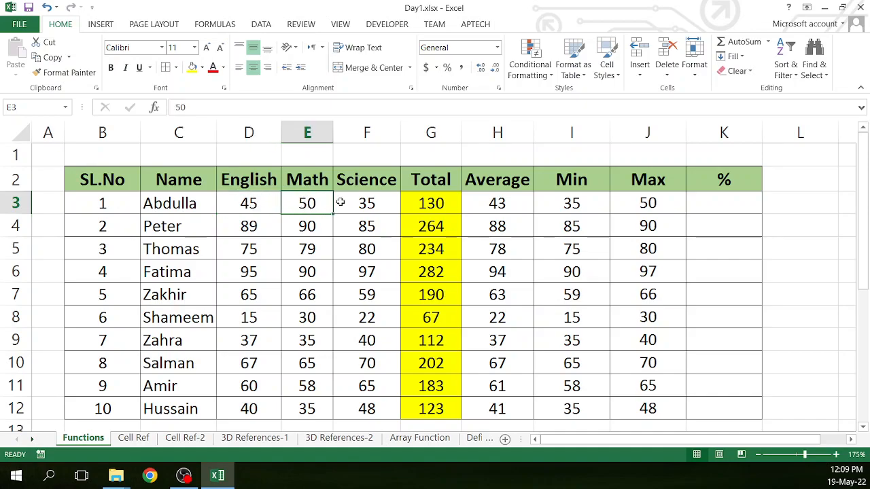
{"action": "left_click", "coordinate": [365, 208]}
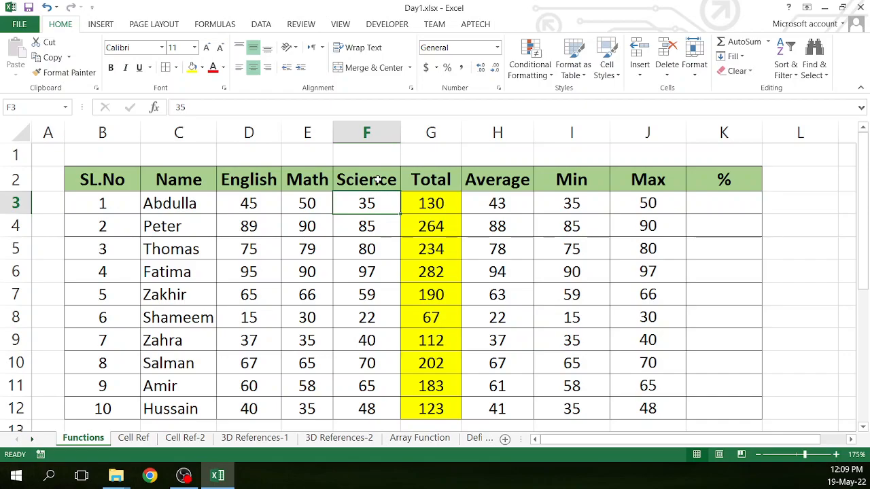
Apply the Percentage number format to the empty cells K3:K12.
{"action": "left_click", "coordinate": [731, 208]}
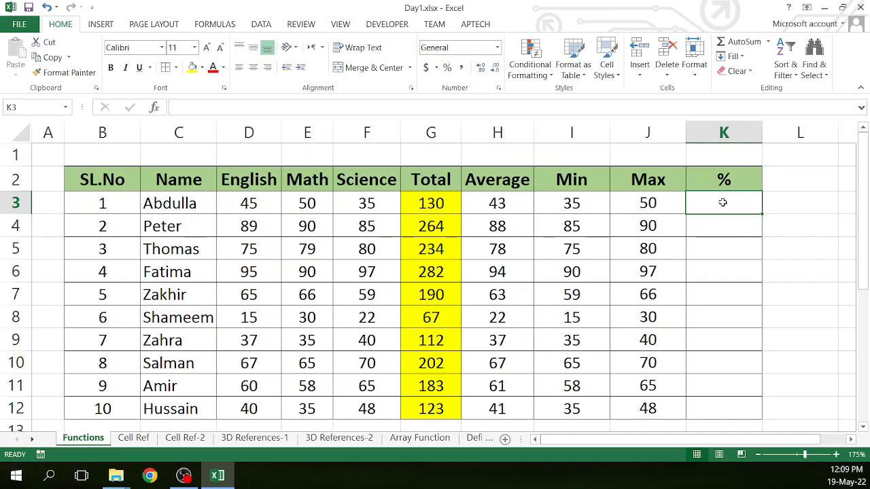
{"action": "left_click_drag", "start_coordinate": [722, 203], "coordinate": [728, 404]}
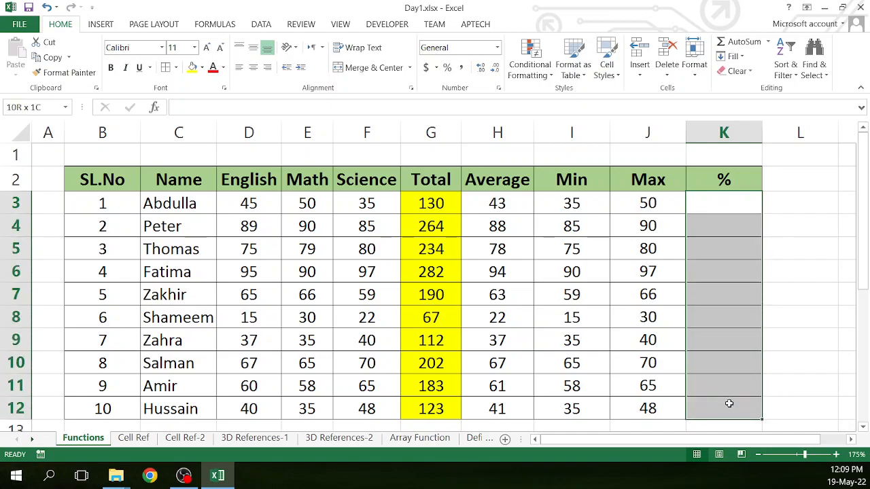
{"action": "left_click", "coordinate": [718, 314]}
{"action": "left_click_drag", "start_coordinate": [732, 201], "coordinate": [728, 402]}
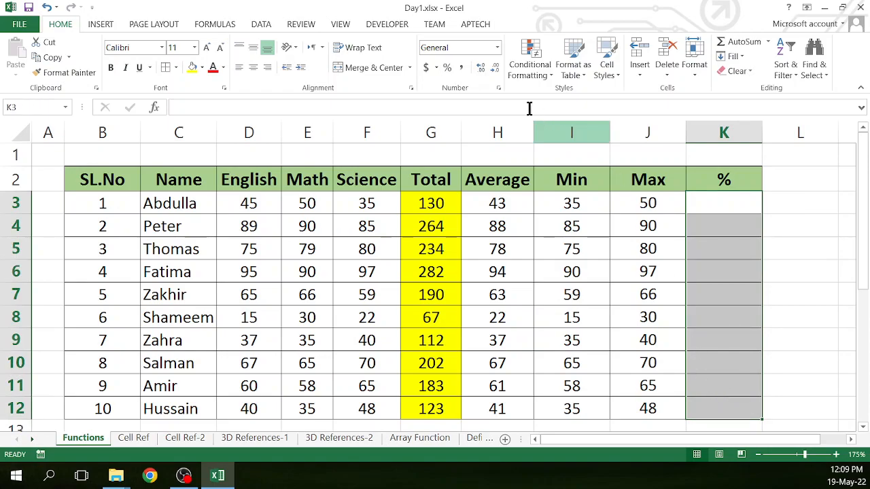
{"action": "left_click", "coordinate": [447, 69]}
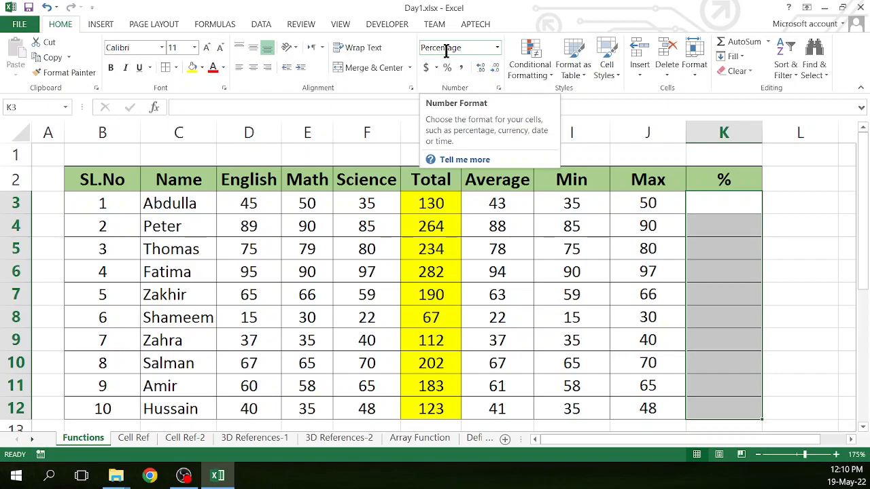
{"action": "left_click", "coordinate": [729, 203]}
{"action": "left_click_drag", "start_coordinate": [729, 203], "coordinate": [732, 402]}
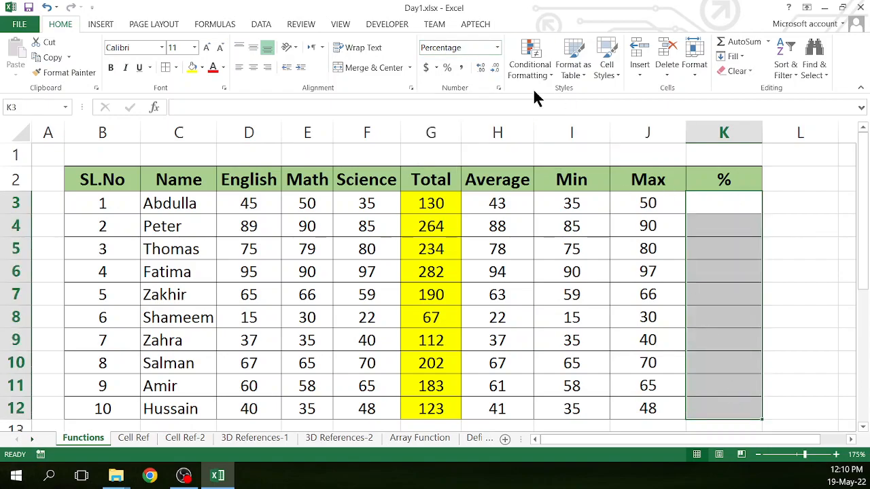
{"action": "left_click", "coordinate": [497, 49]}
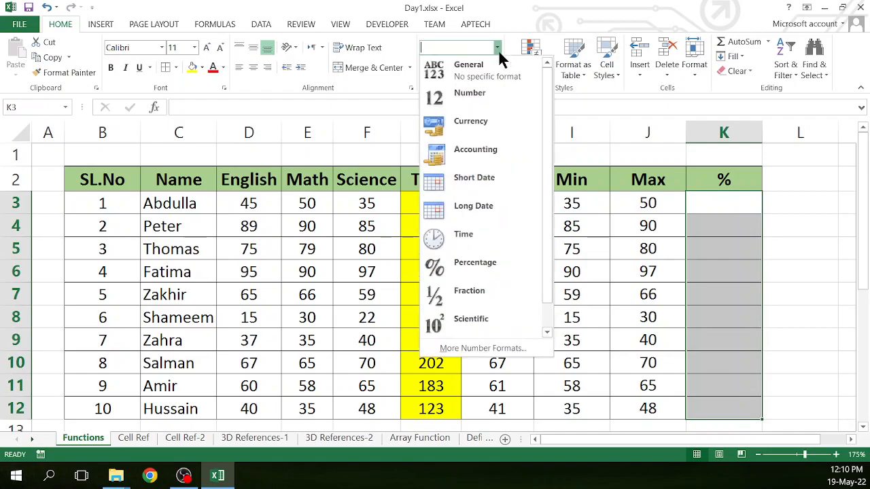
{"action": "left_click", "coordinate": [486, 269]}
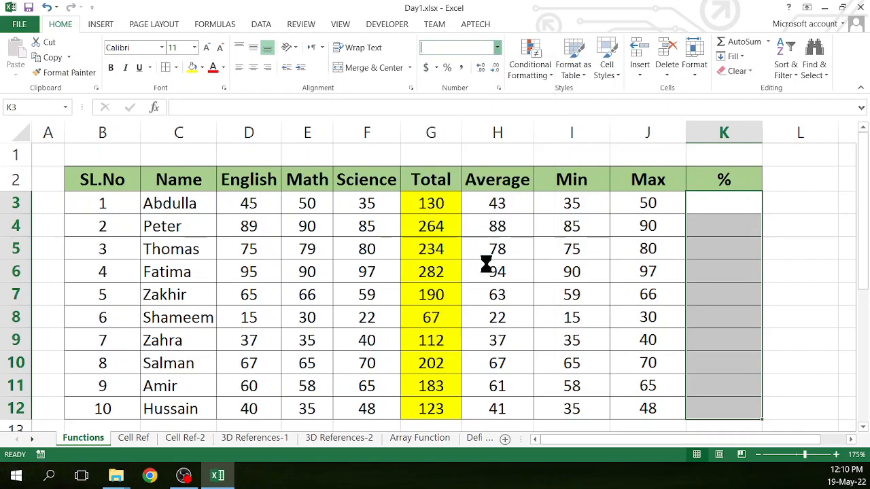
Calculate the first student's percentage in K3 with the formula =G3/300.
{"action": "left_click", "coordinate": [712, 209]}
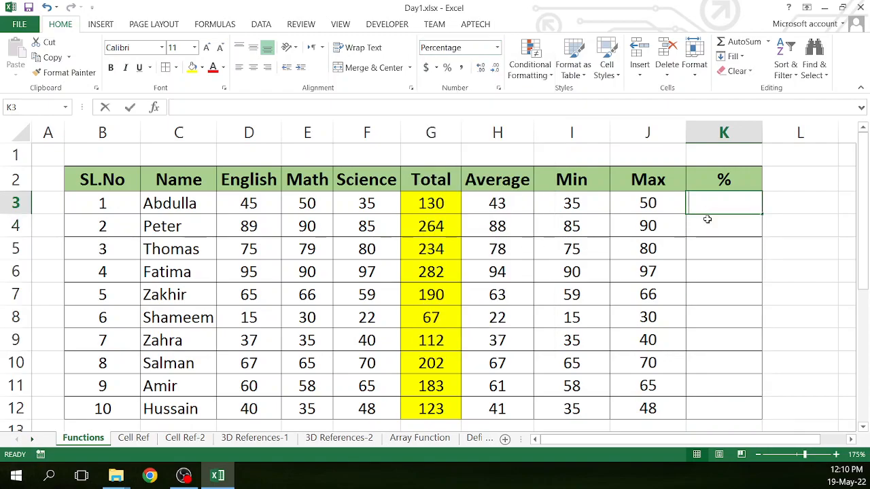
{"action": "type", "text": "="}
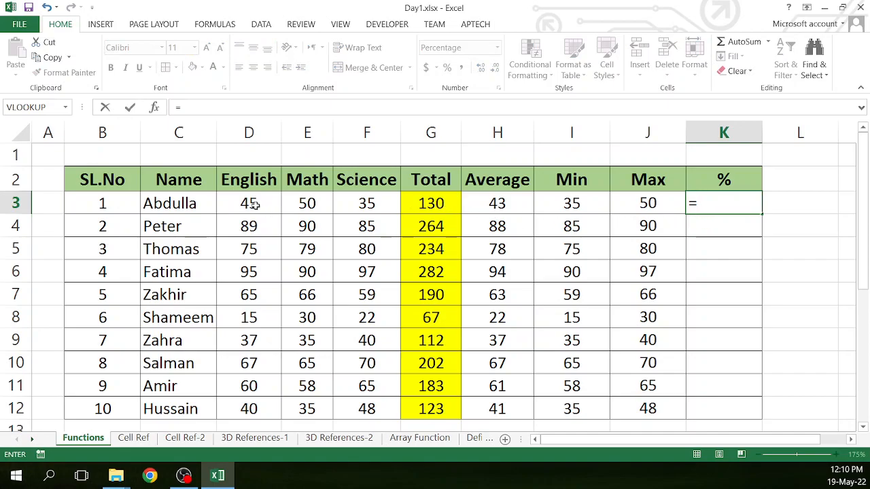
{"action": "left_click", "coordinate": [428, 204]}
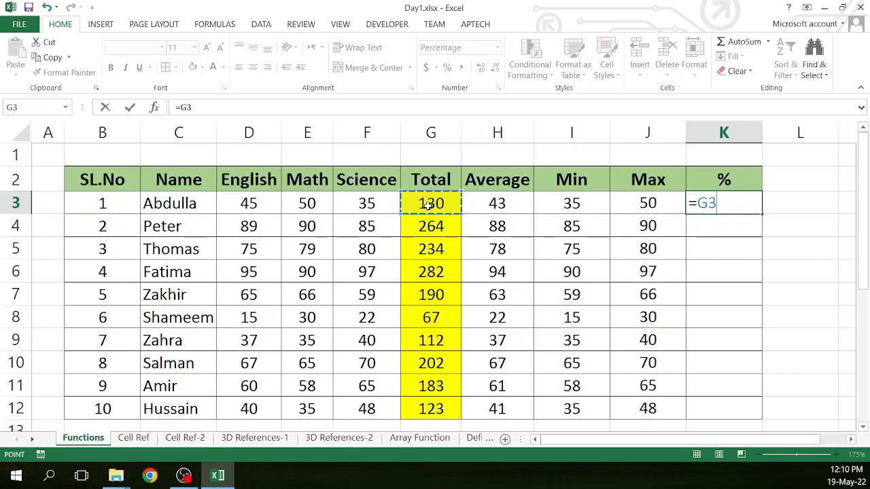
{"action": "type", "text": "/"}
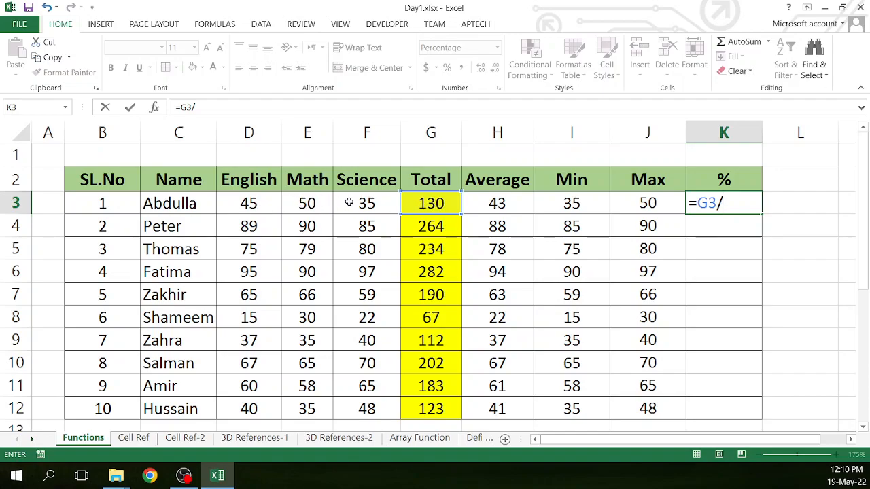
{"action": "left_click", "coordinate": [724, 204]}
{"action": "type", "text": "300"}
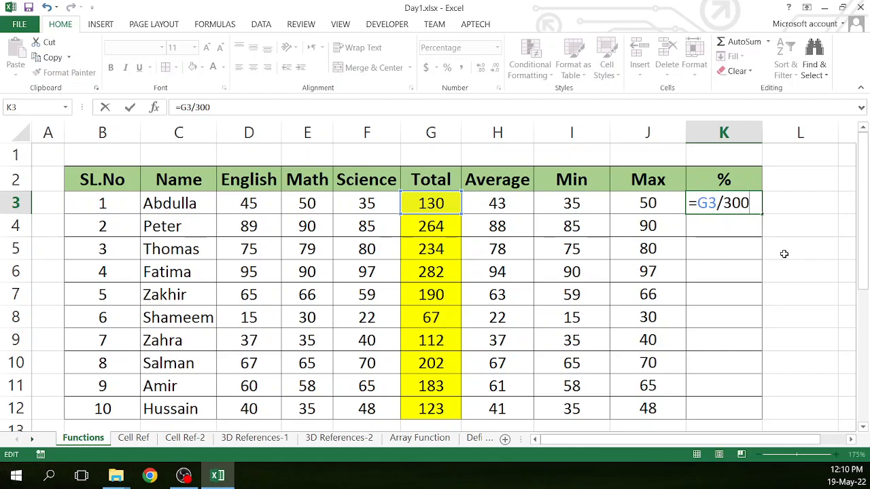
{"action": "key", "text": "Return"}
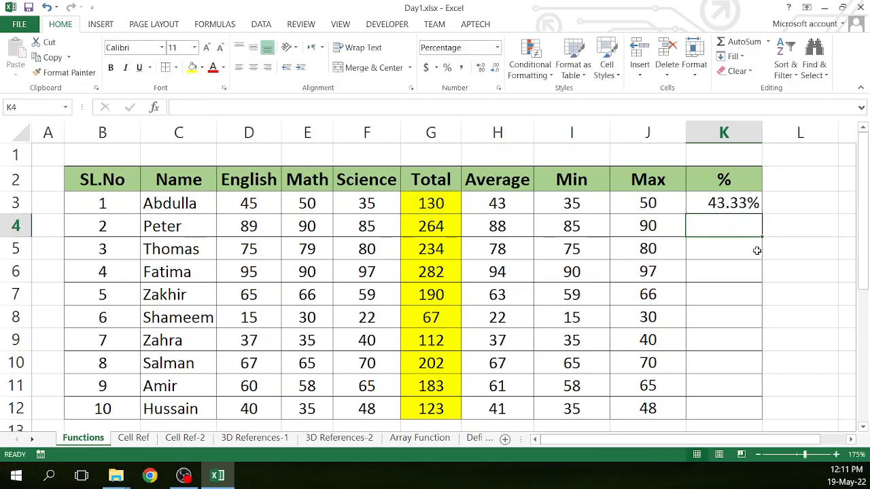
Fill the percentage formula from K3 down through K12 and center the results horizontally.
{"action": "left_click", "coordinate": [735, 204]}
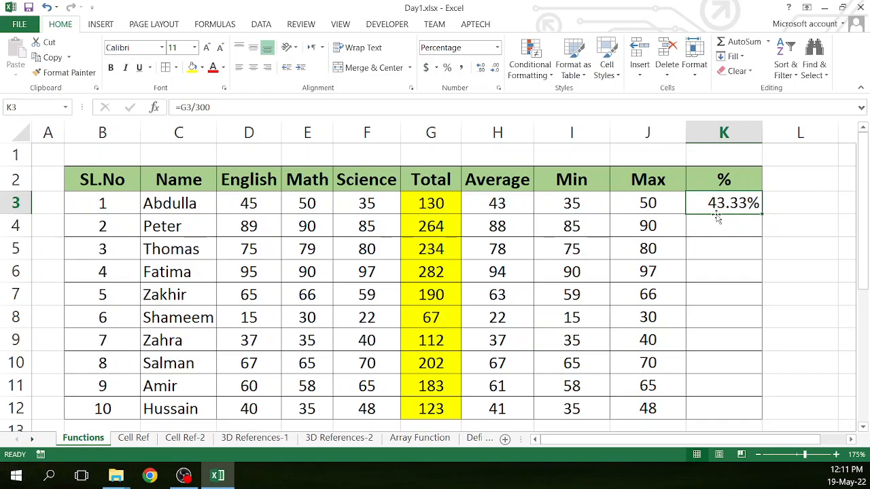
{"action": "double_click", "coordinate": [763, 215]}
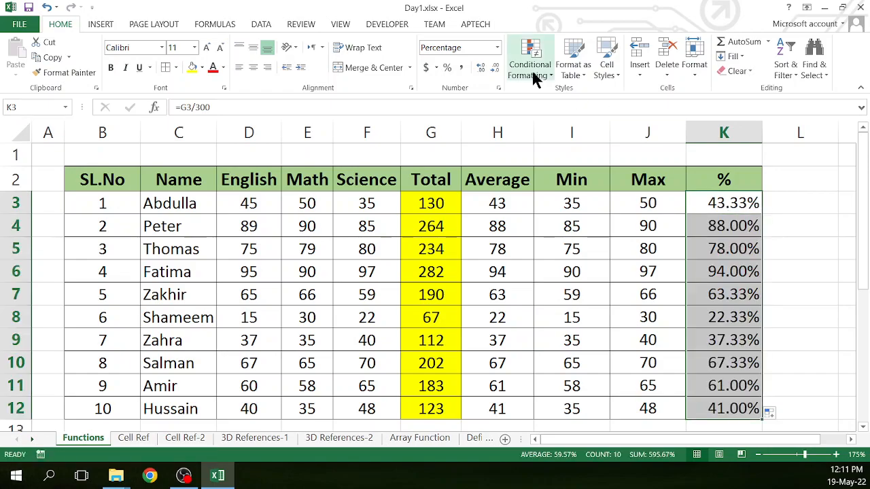
{"action": "left_click", "coordinate": [257, 68]}
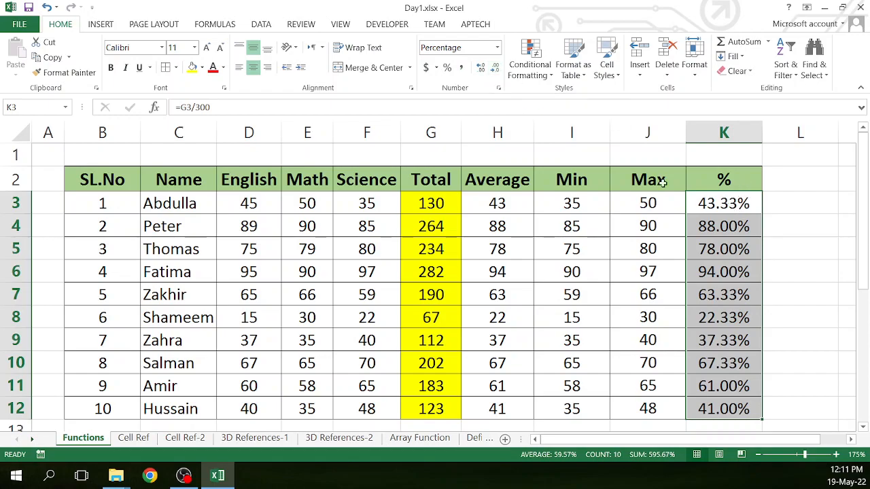
Reduce the percentages in K3:K12 to zero decimal places.
{"action": "left_click", "coordinate": [496, 71]}
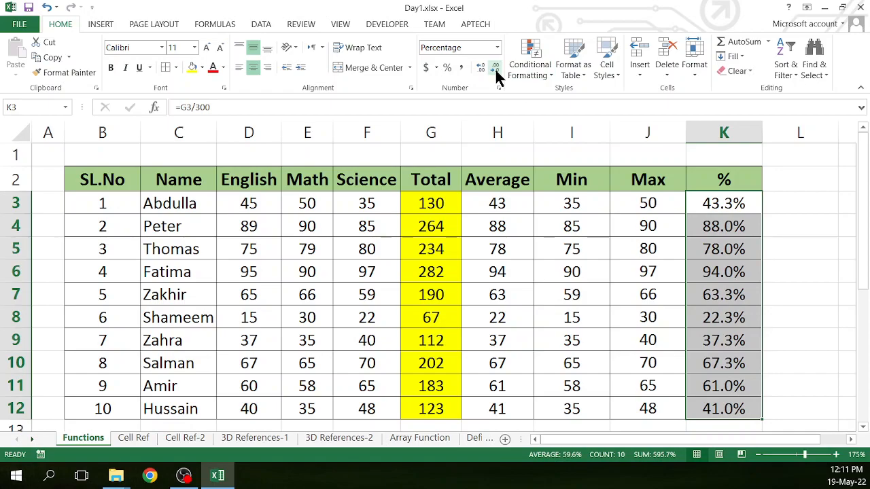
{"action": "left_click", "coordinate": [495, 71]}
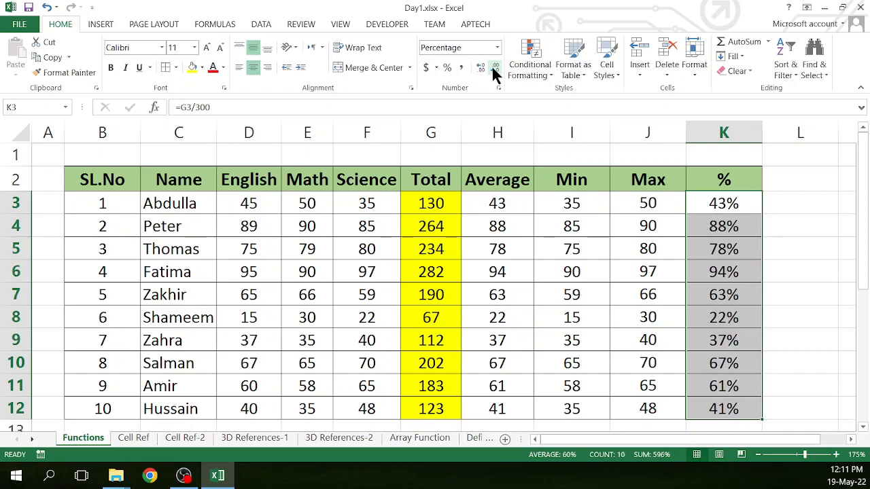
{"action": "left_click", "coordinate": [799, 288]}
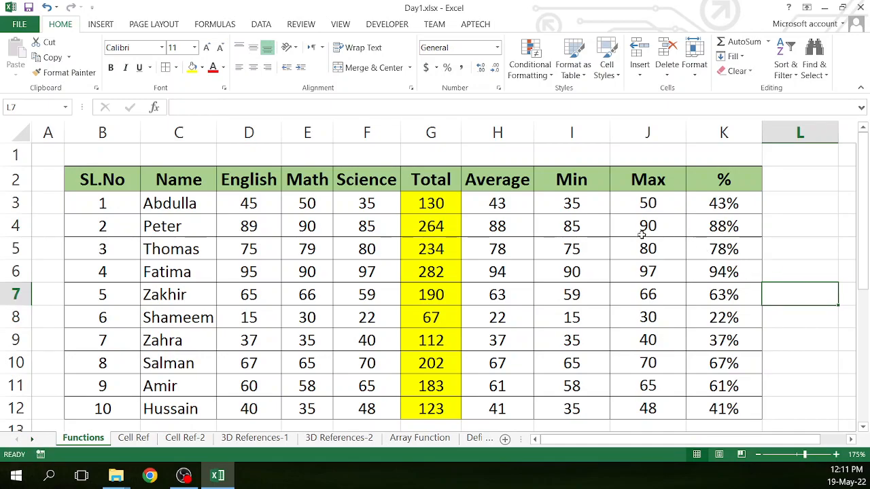
{"action": "left_click", "coordinate": [452, 181]}
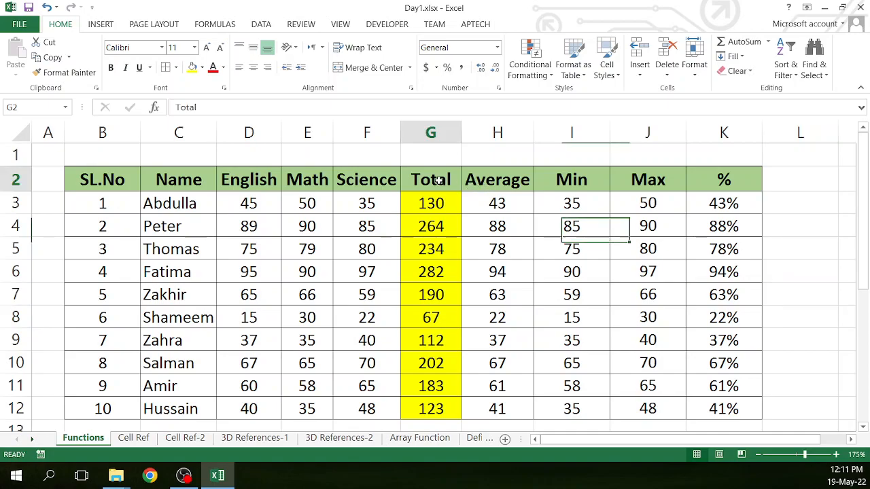
{"action": "left_click", "coordinate": [493, 180]}
{"action": "left_click", "coordinate": [572, 182]}
{"action": "left_click", "coordinate": [654, 185]}
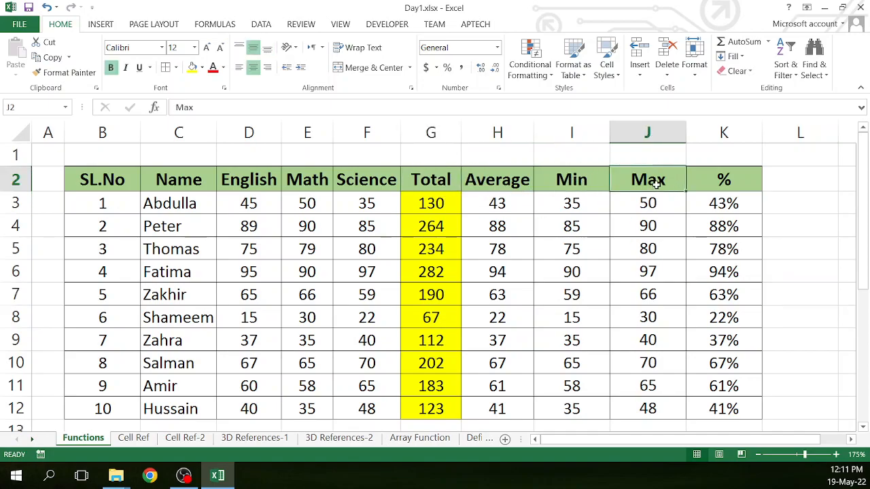
{"action": "left_click", "coordinate": [732, 184]}
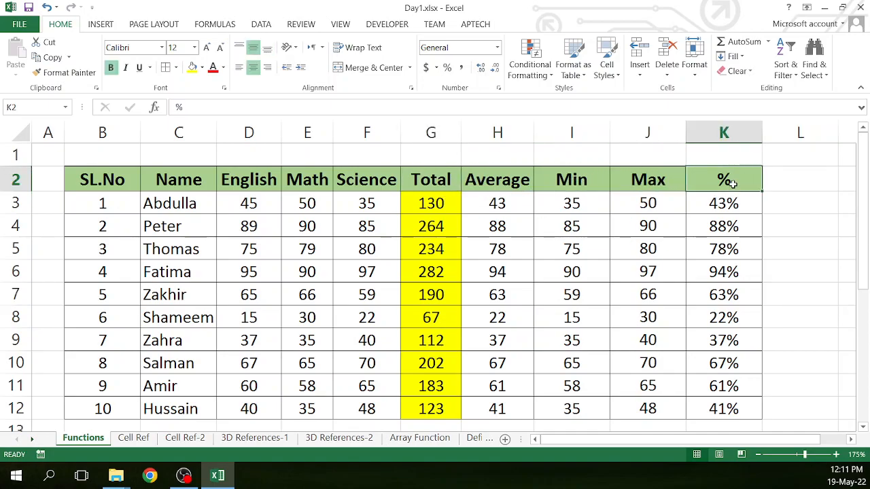
{"action": "left_click", "coordinate": [733, 211]}
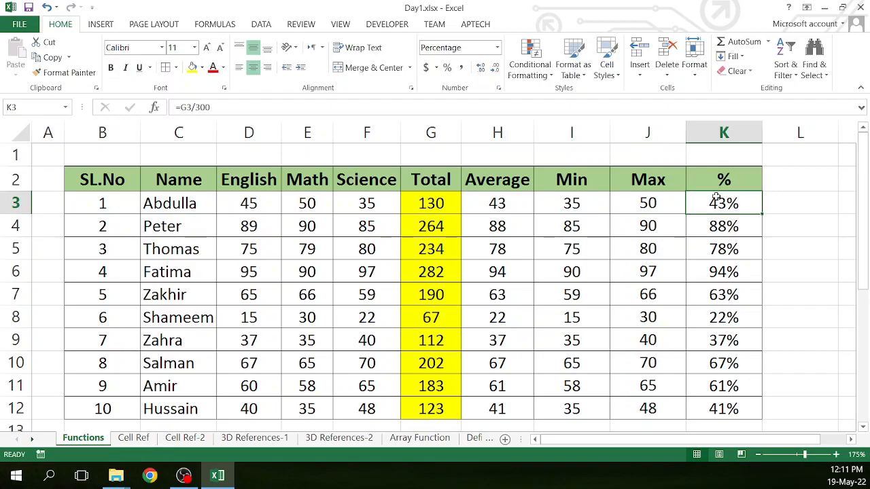